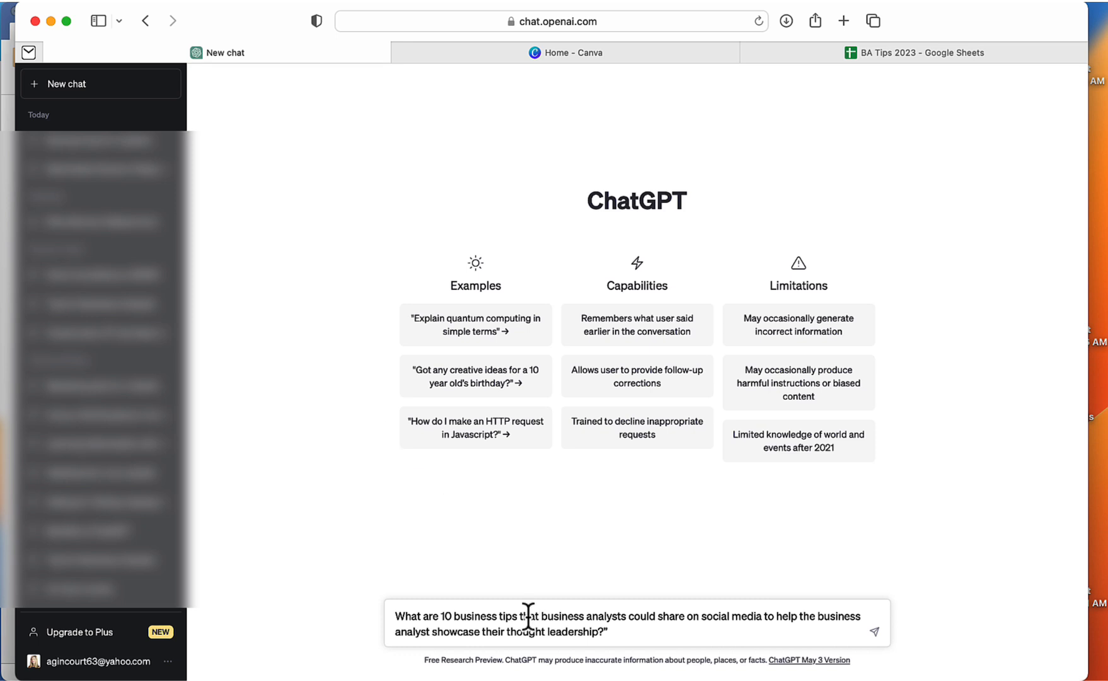
- Ask ChatGPT for 10 social media business tips for business analysts and copy the list into the BA Tips 2023 Google Sheet
{"action": "key", "text": "Return"}
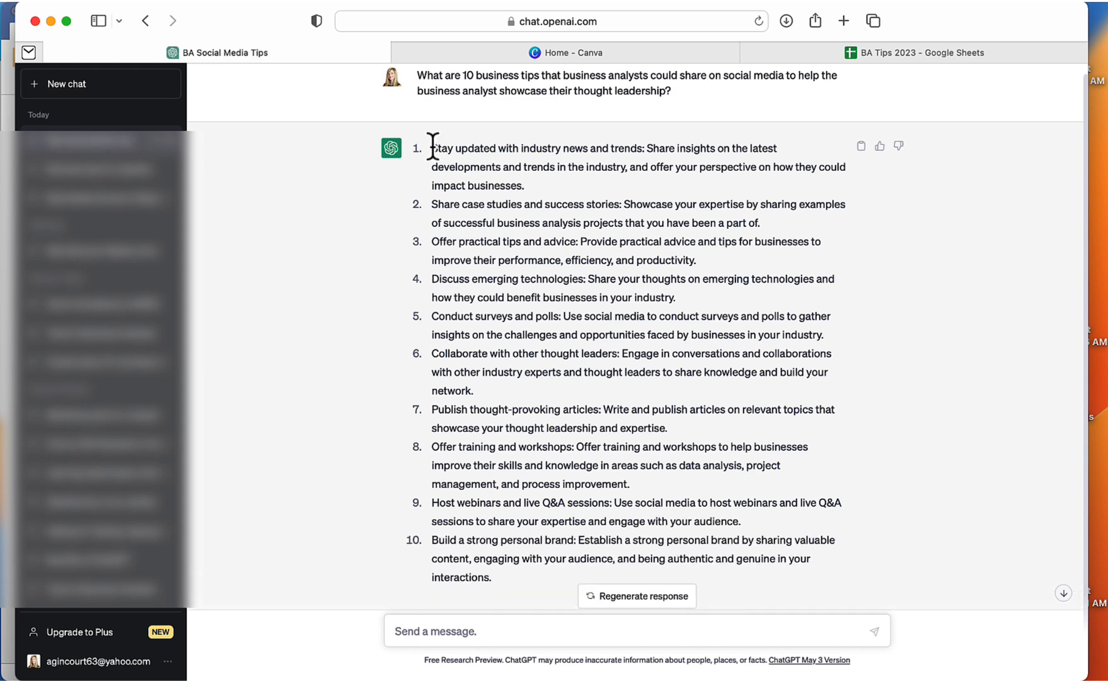
{"action": "left_click_drag", "start_coordinate": [433, 148], "coordinate": [507, 575]}
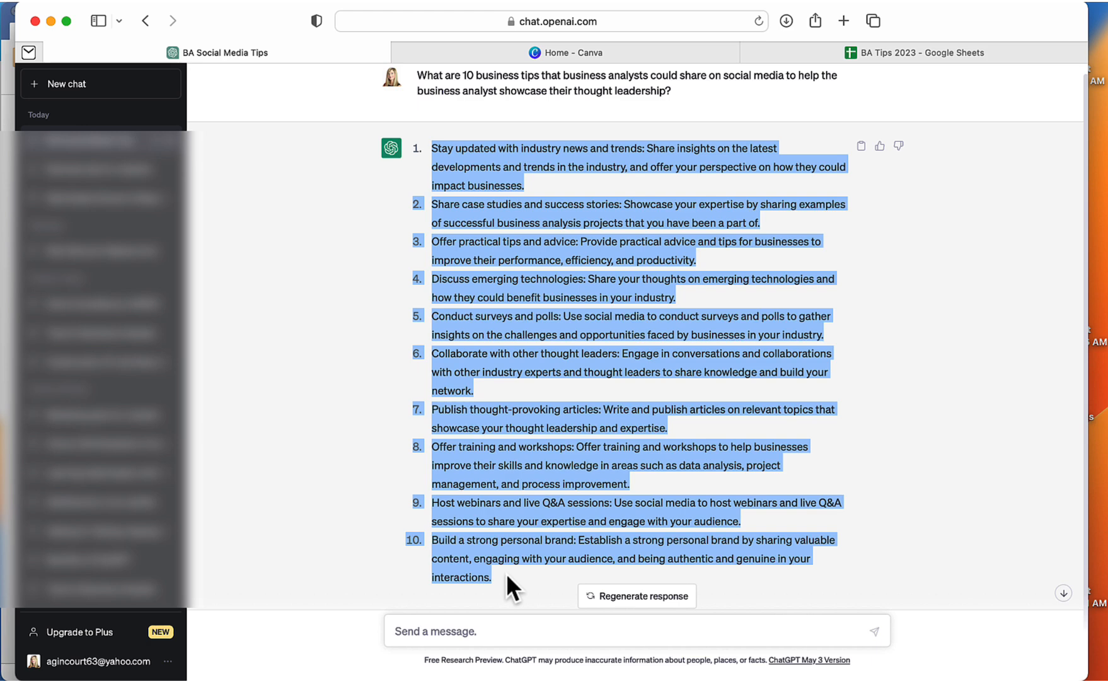
{"action": "left_click", "coordinate": [911, 56]}
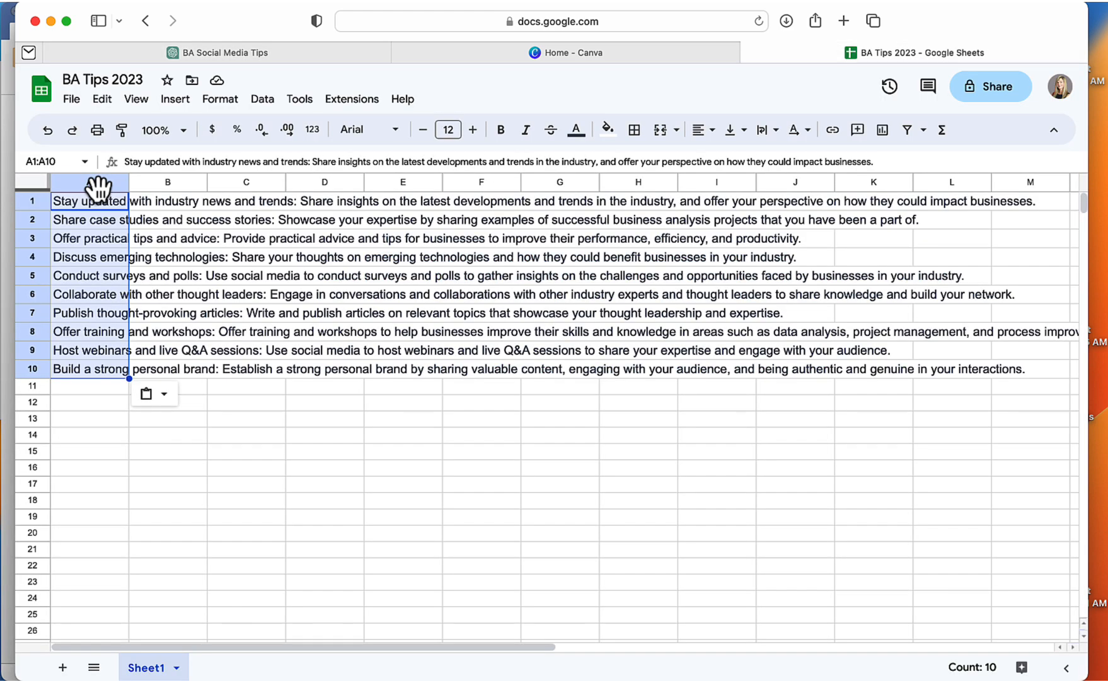
- Download the BA Tips 2023 sheet as a Comma Separated Values (.csv) file
{"action": "left_click", "coordinate": [71, 99]}
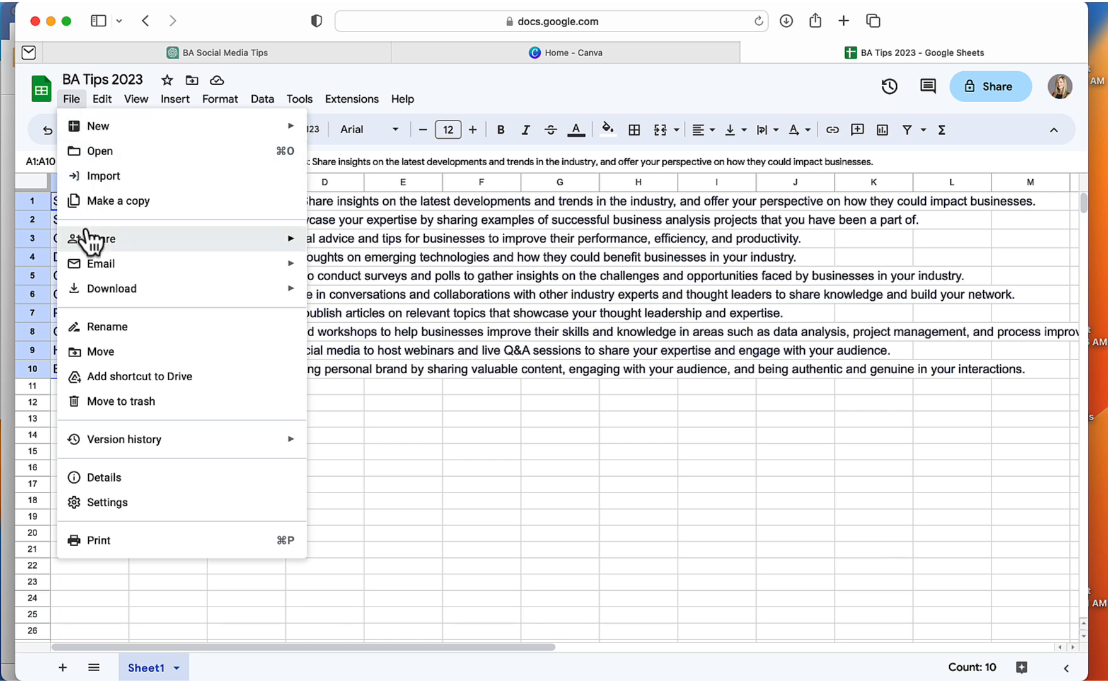
{"action": "mouse_move", "coordinate": [95, 289]}
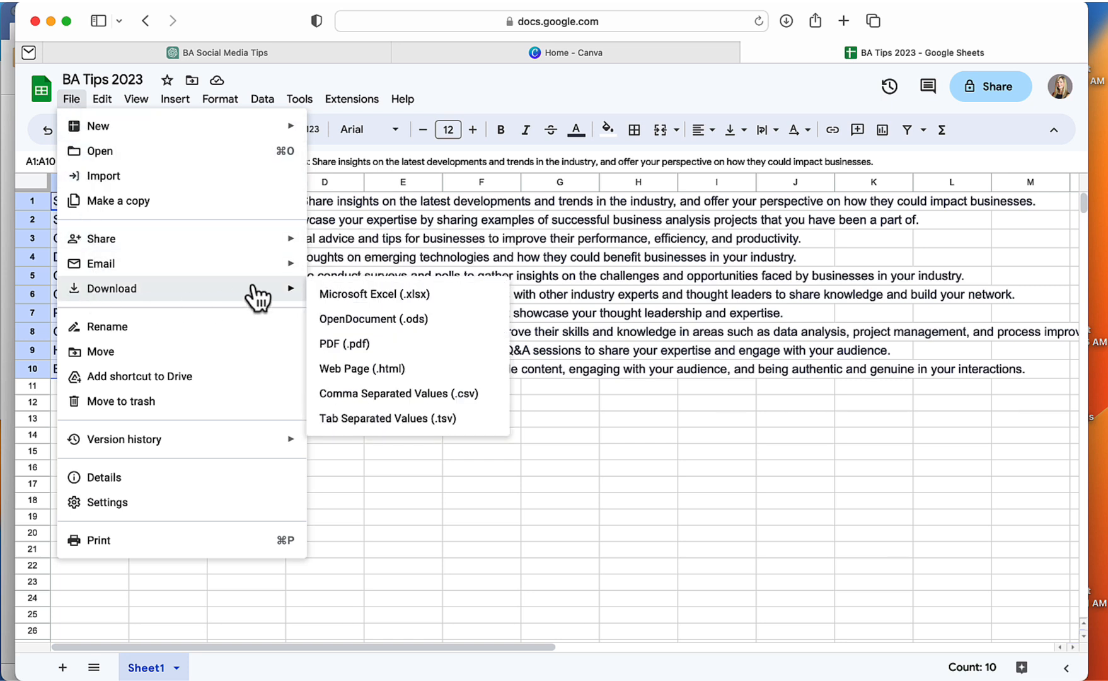
{"action": "left_click", "coordinate": [357, 394]}
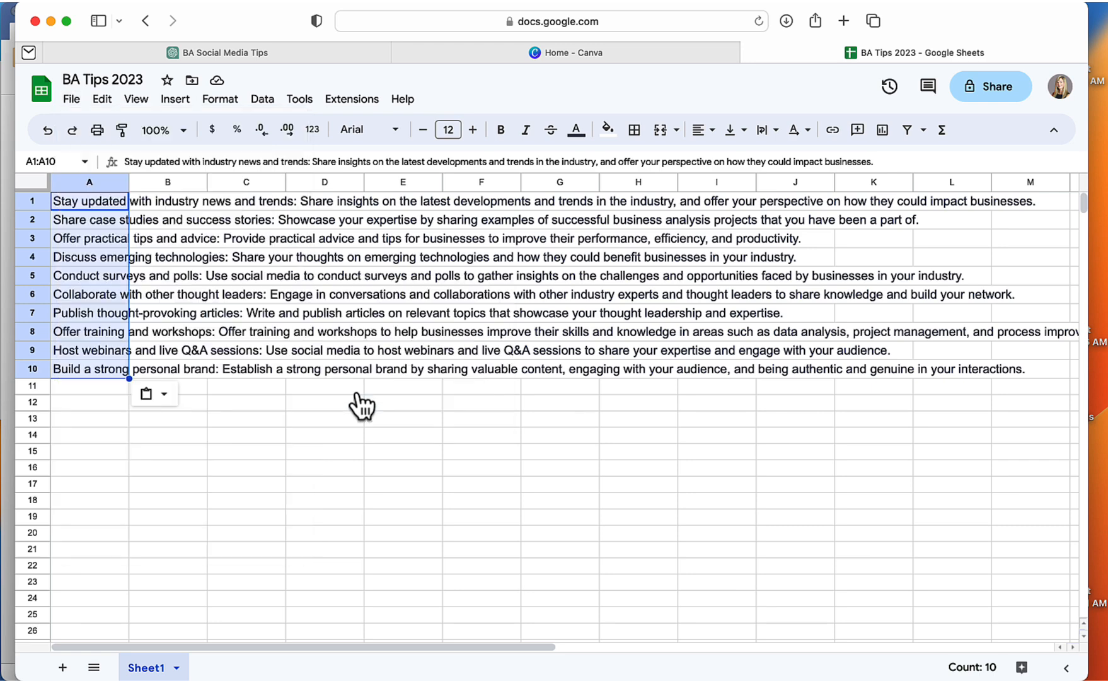
- Switch to Canva, create a square Instagram Post design and apply the recently used orange quote template
{"action": "left_click", "coordinate": [586, 54]}
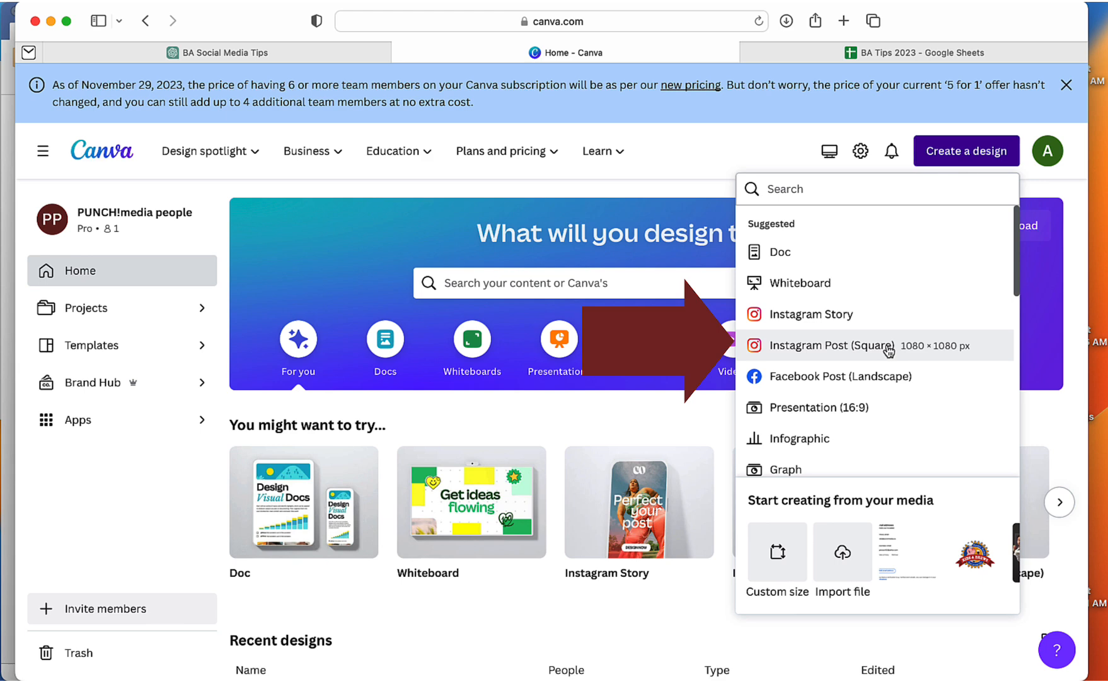
{"action": "left_click", "coordinate": [818, 348]}
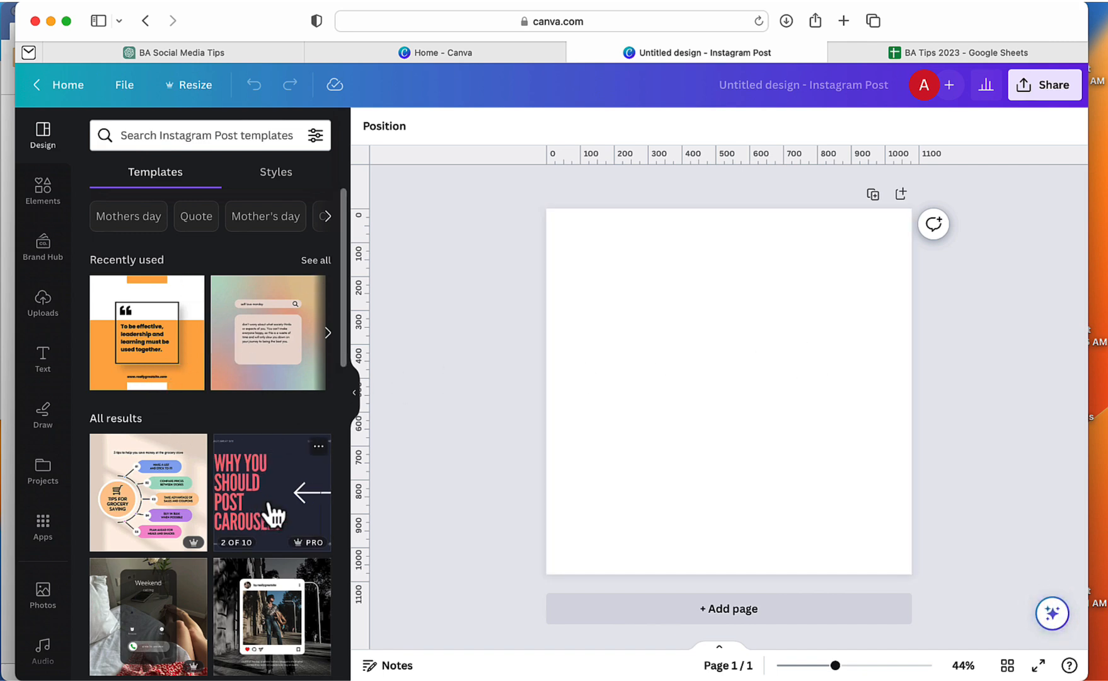
{"action": "scroll", "coordinate": [274, 514], "scroll_direction": "down", "scroll_amount": 8}
{"action": "scroll", "coordinate": [268, 505], "scroll_direction": "down", "scroll_amount": 3}
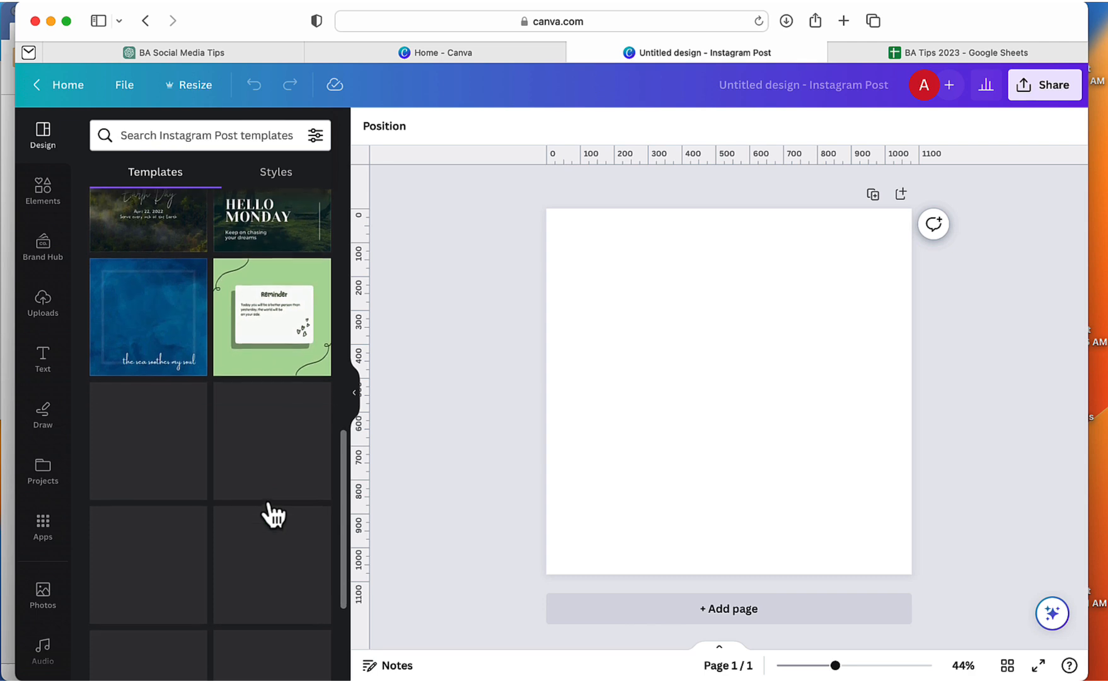
{"action": "scroll", "coordinate": [268, 501], "scroll_direction": "up", "scroll_amount": 5}
{"action": "scroll", "coordinate": [268, 498], "scroll_direction": "up", "scroll_amount": 6}
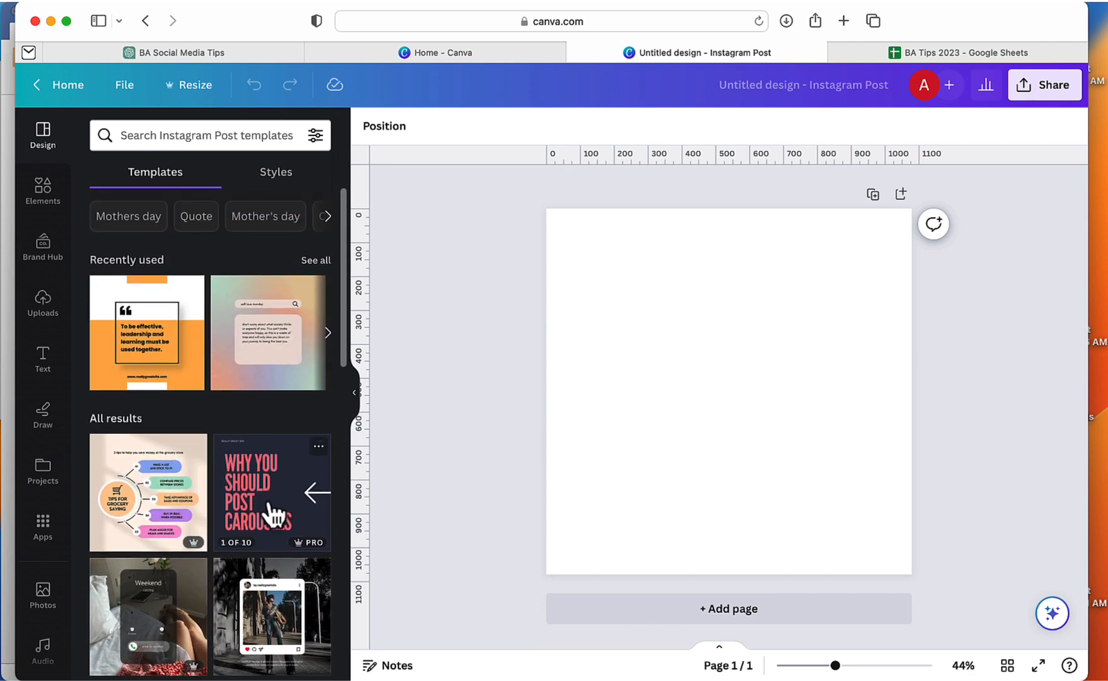
{"action": "left_click", "coordinate": [144, 359]}
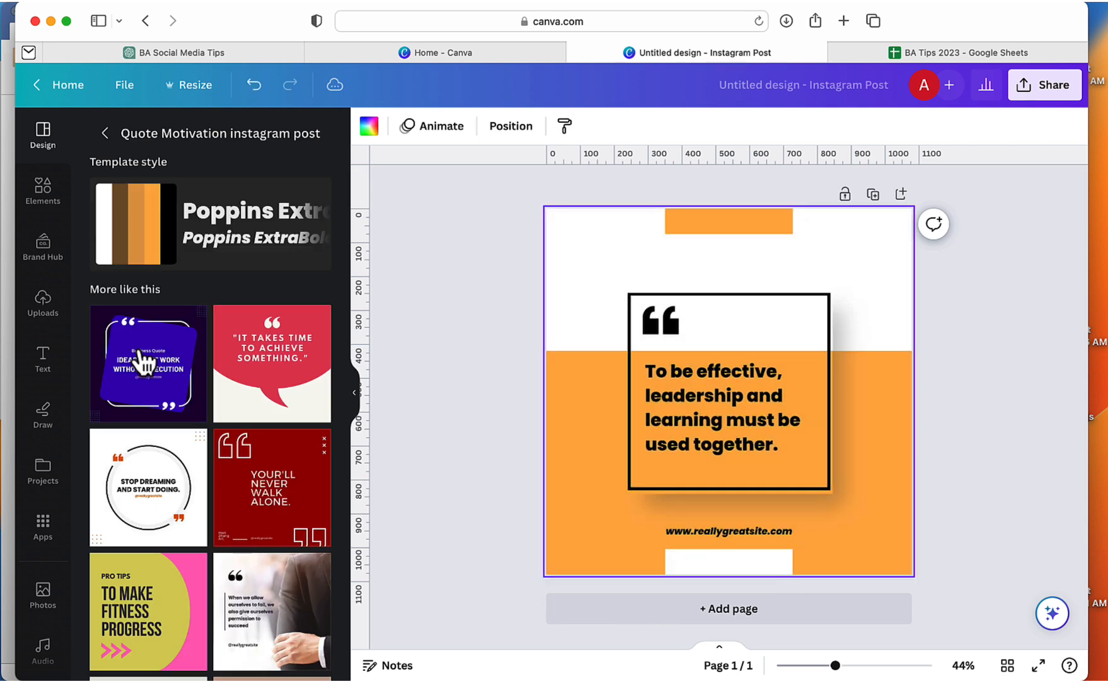
- Recolor the orange block at the page's top edge and the large orange background shape with the dark maroon brand color
{"action": "left_click", "coordinate": [693, 223]}
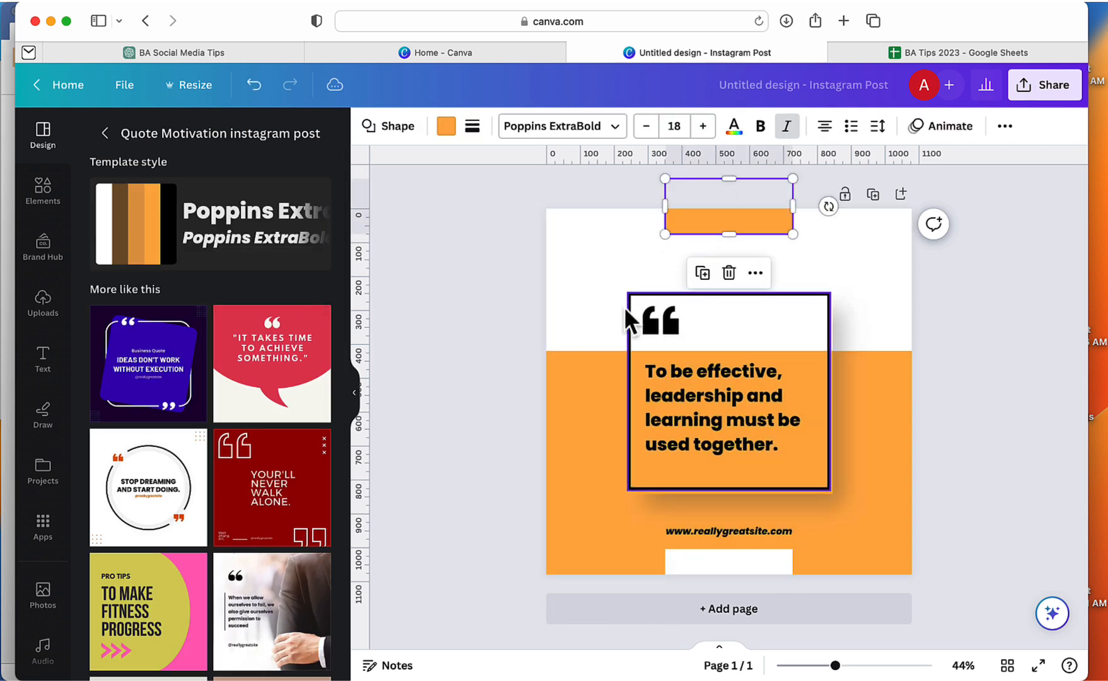
{"action": "left_click", "coordinate": [588, 400], "text": "shift"}
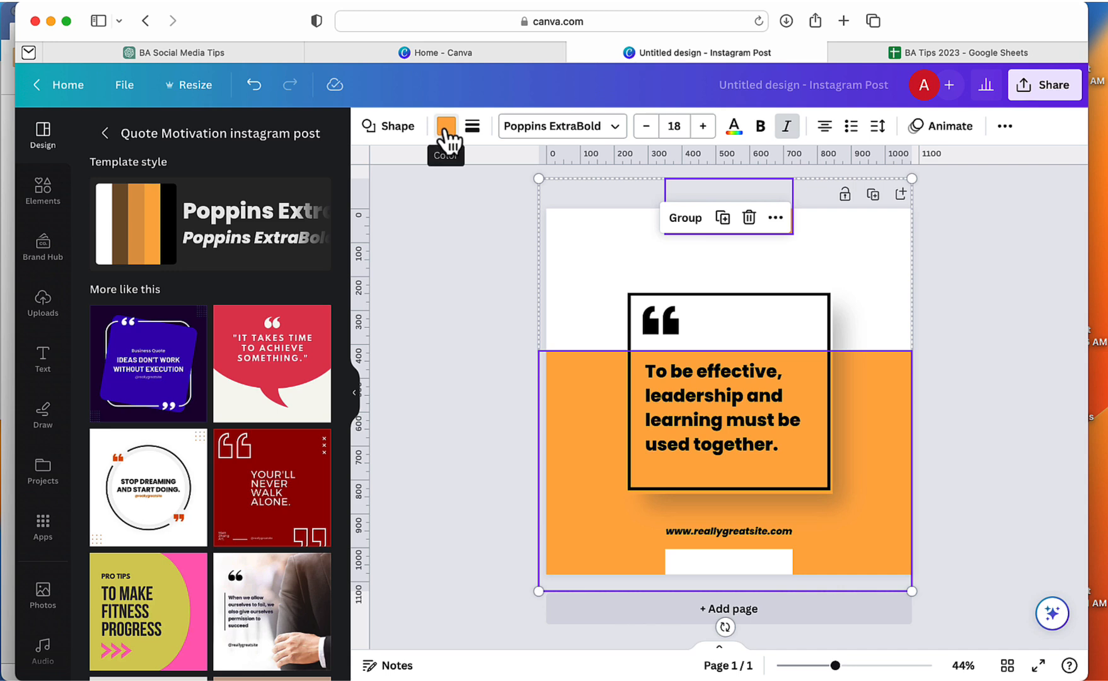
{"action": "left_click", "coordinate": [446, 128]}
{"action": "left_click", "coordinate": [106, 398]}
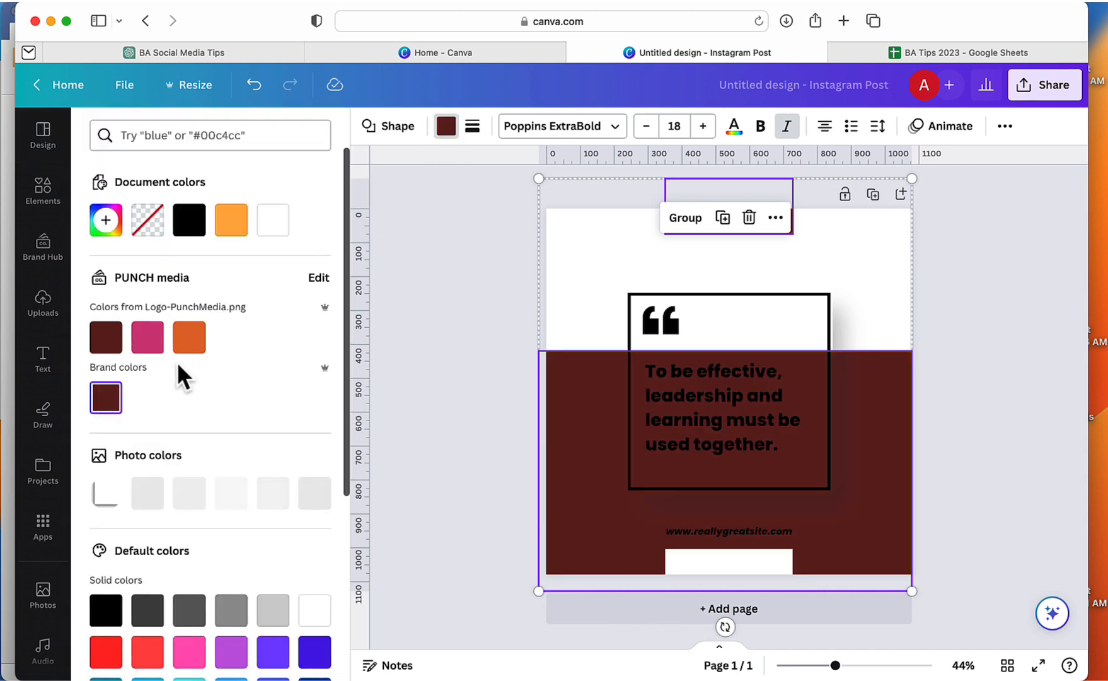
- Change the color of the quote text inside the frame to white
{"action": "left_click", "coordinate": [706, 397]}
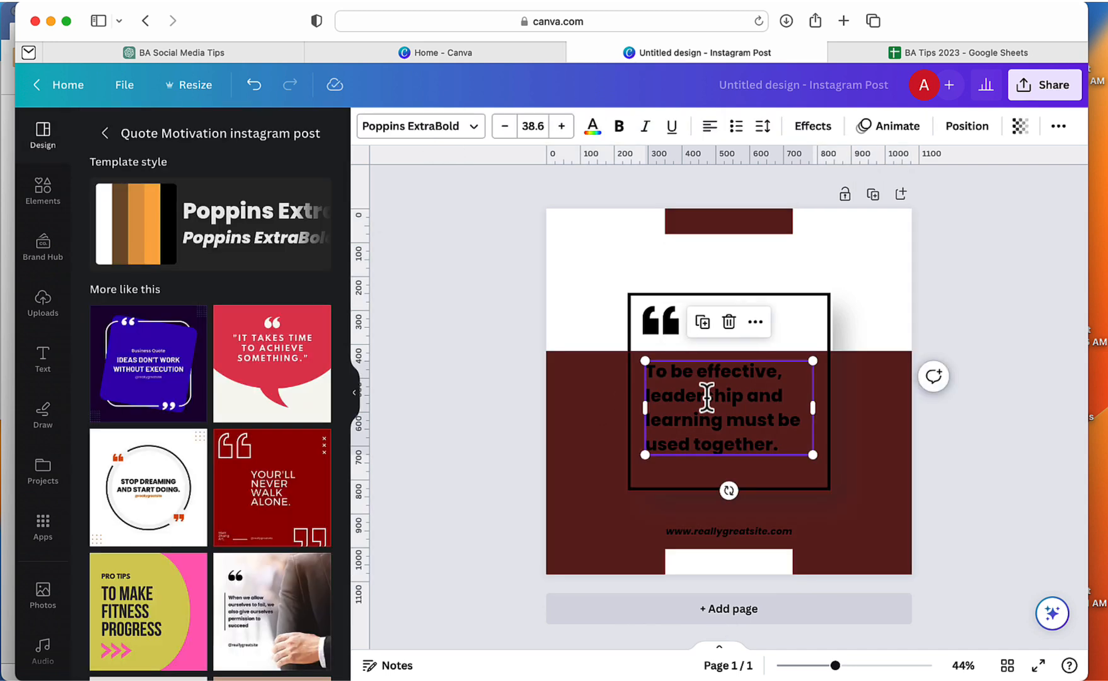
{"action": "double_click", "coordinate": [706, 397]}
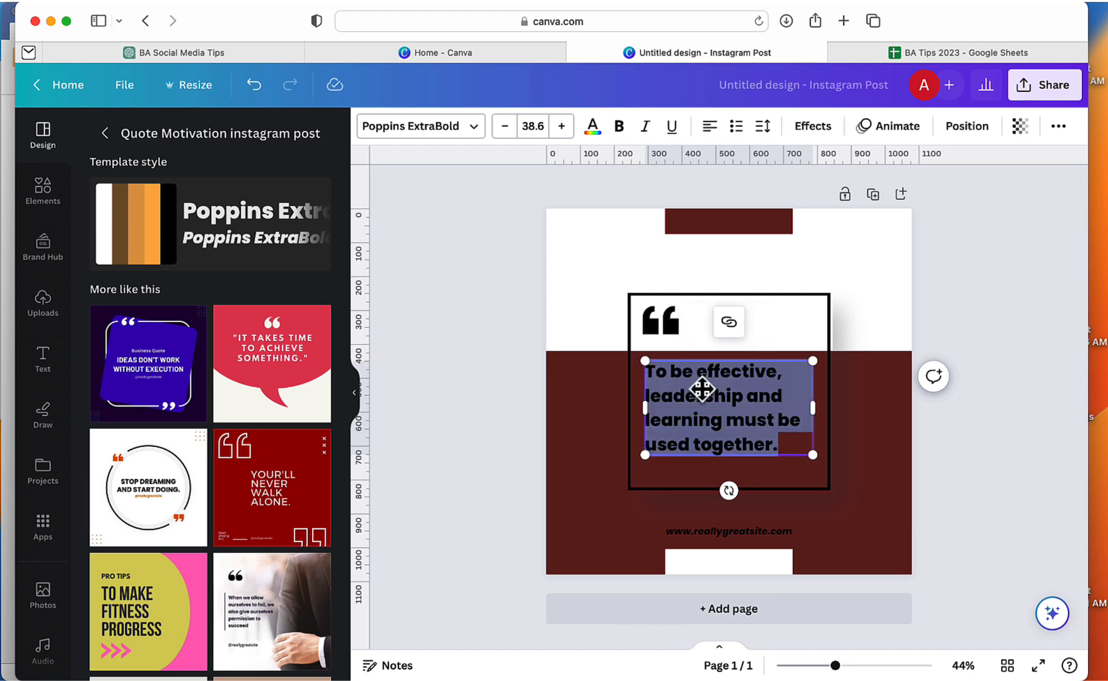
{"action": "left_click", "coordinate": [593, 131]}
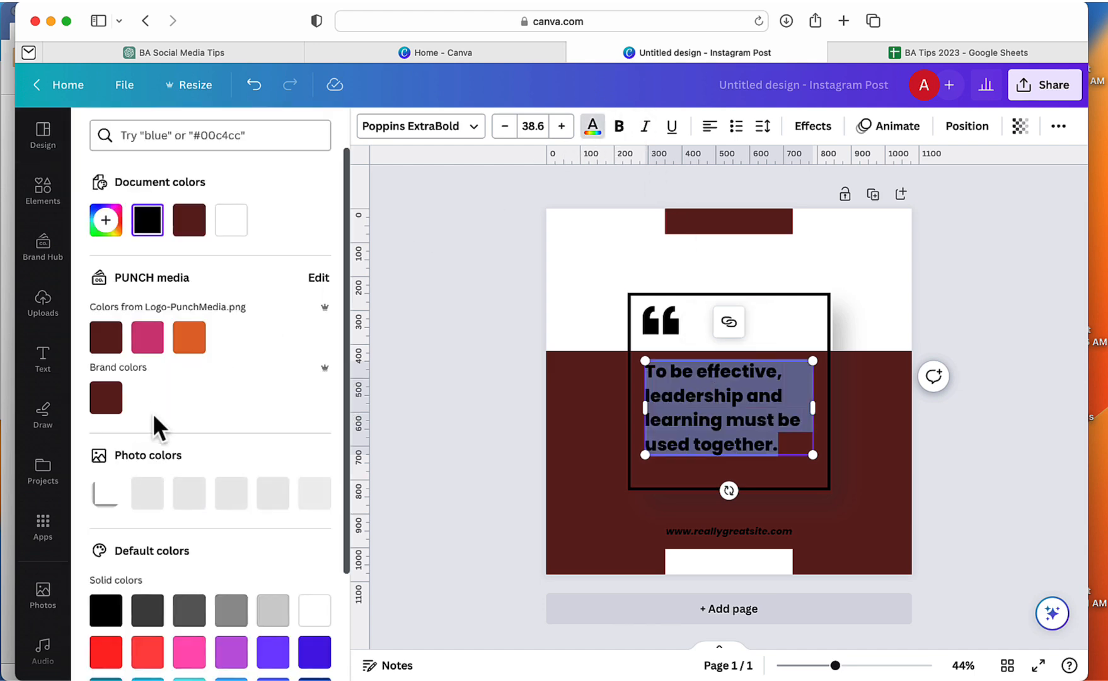
{"action": "left_click", "coordinate": [230, 219]}
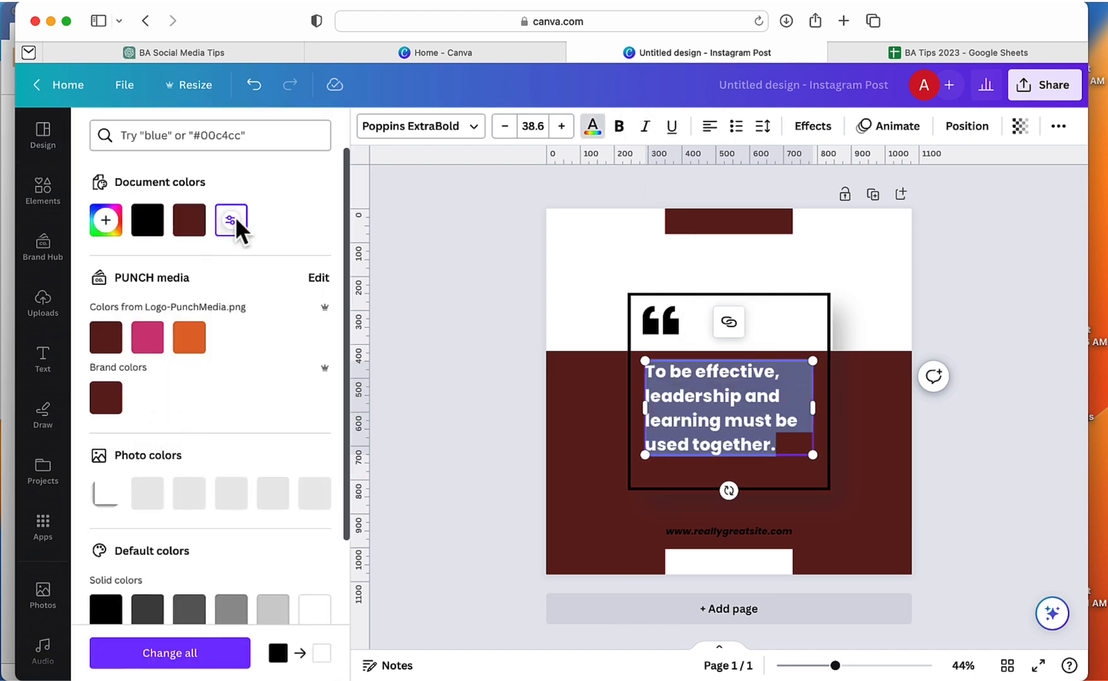
- Set the quote text's font to Poppins and reduce its size to 32.6
{"action": "left_click", "coordinate": [416, 138]}
{"action": "left_click", "coordinate": [200, 367]}
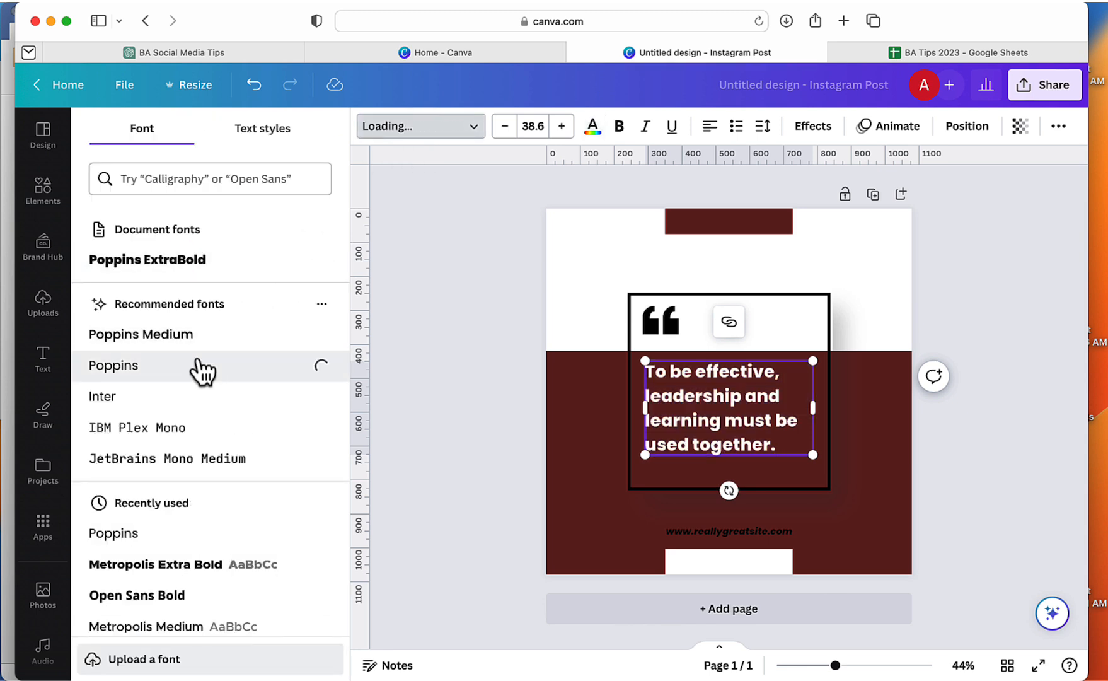
{"action": "left_click", "coordinate": [498, 129]}
{"action": "left_click", "coordinate": [498, 128]}
{"action": "left_click", "coordinate": [498, 130]}
{"action": "left_click", "coordinate": [499, 130]}
{"action": "left_click", "coordinate": [499, 131]}
{"action": "left_click", "coordinate": [499, 131]}
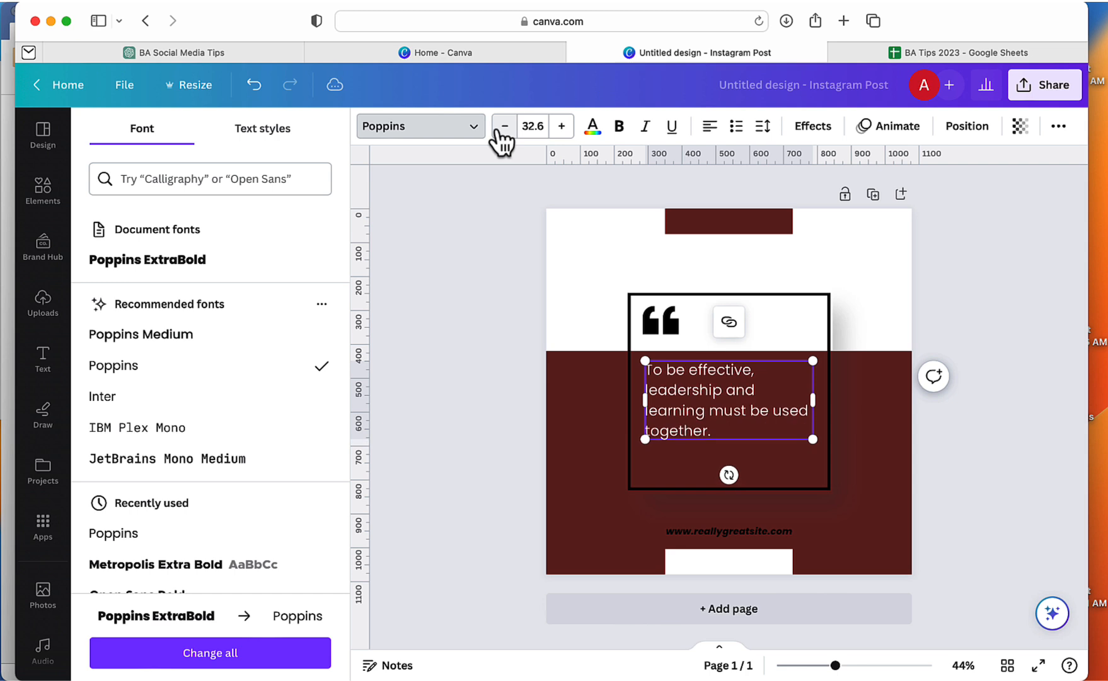
- Clear the website text and add the title "TODAY'S BUSINESS ANALYST TIP" above the quote frame
{"action": "left_click", "coordinate": [687, 531]}
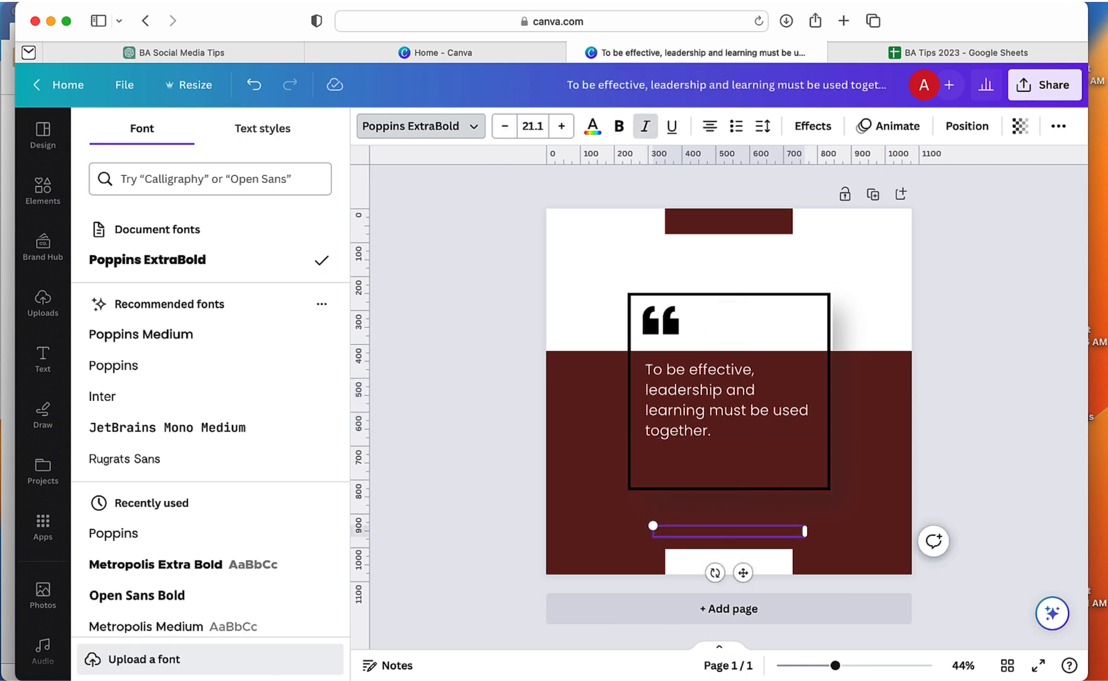
{"action": "left_click", "coordinate": [44, 361]}
{"action": "left_click", "coordinate": [179, 260]}
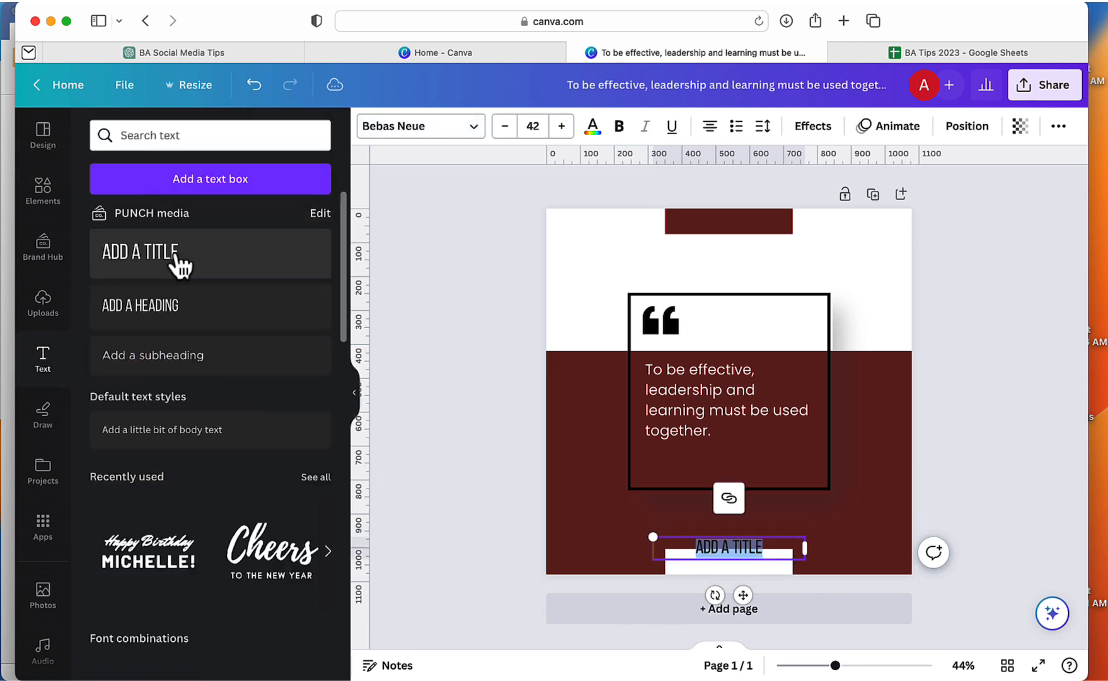
{"action": "left_click", "coordinate": [781, 537]}
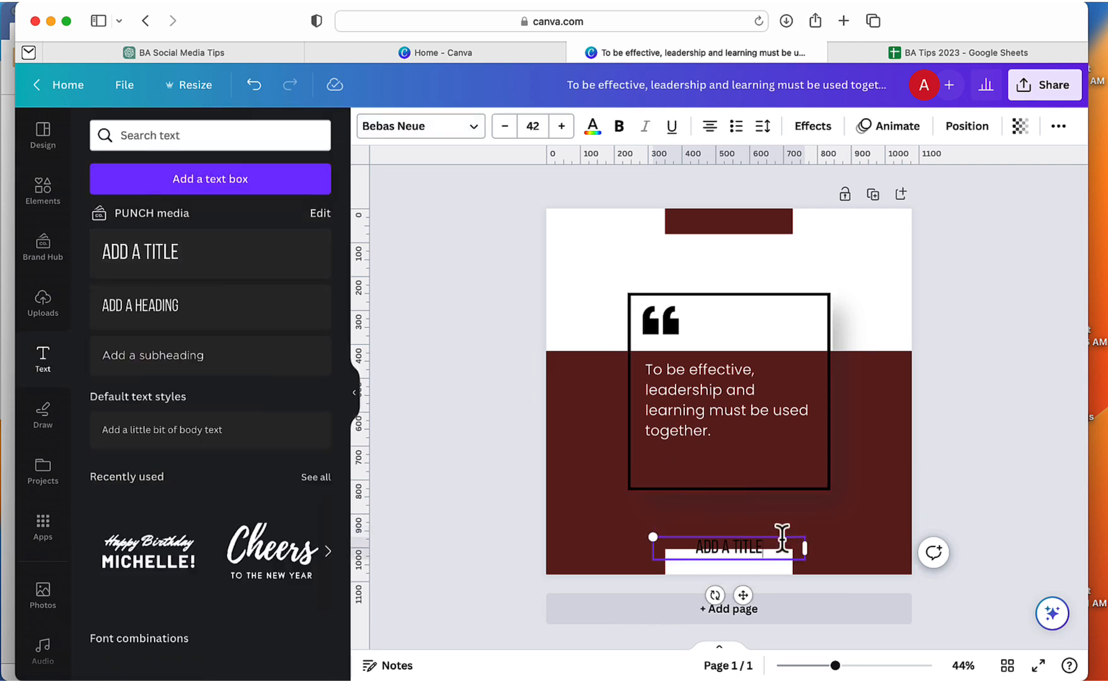
{"action": "left_click_drag", "start_coordinate": [782, 537], "coordinate": [765, 248]}
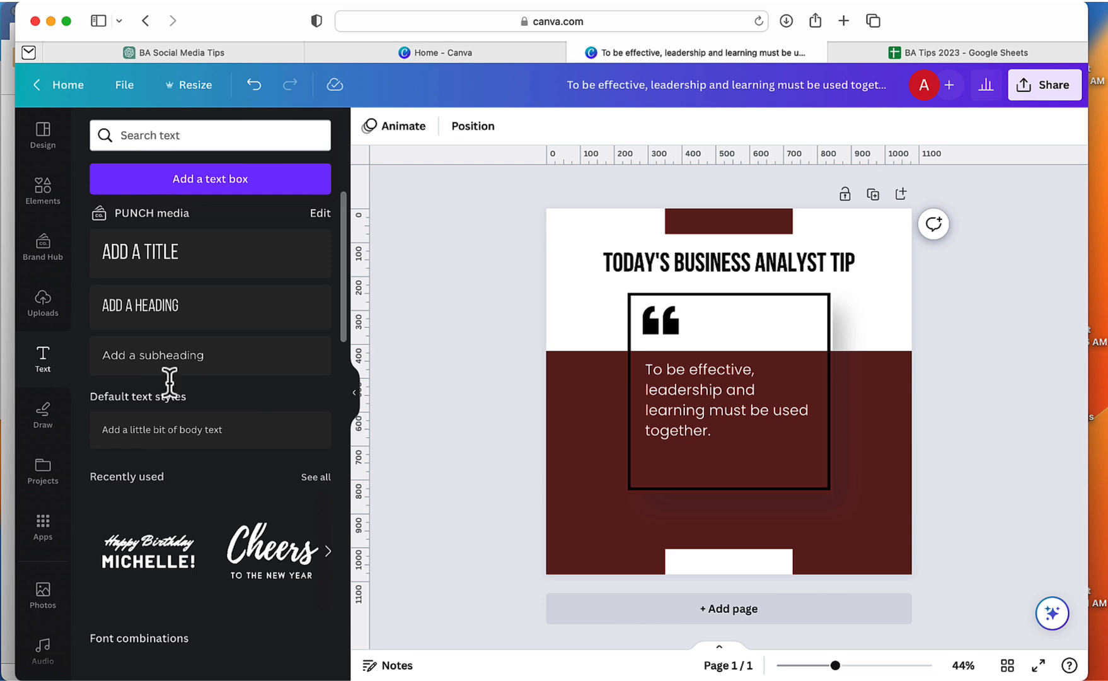
- Upload "BA Tips 2023 - Sheet1-2.csv" from the Desktop as the data for Bulk create
{"action": "scroll", "coordinate": [36, 455], "scroll_direction": "down", "scroll_amount": 5}
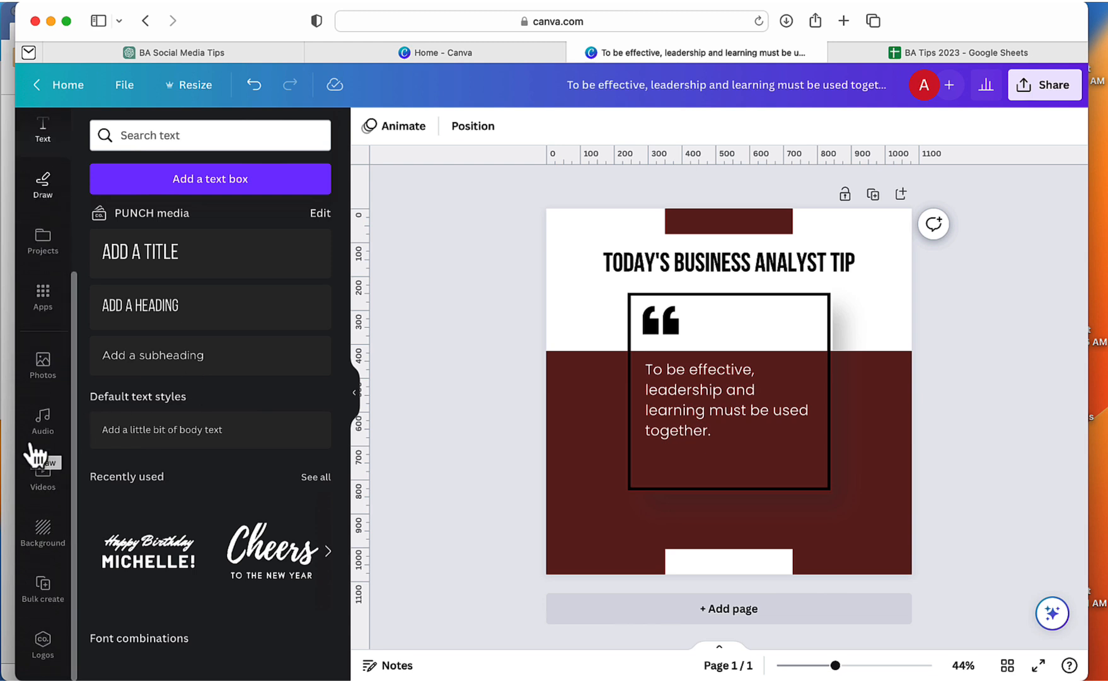
{"action": "left_click", "coordinate": [43, 600]}
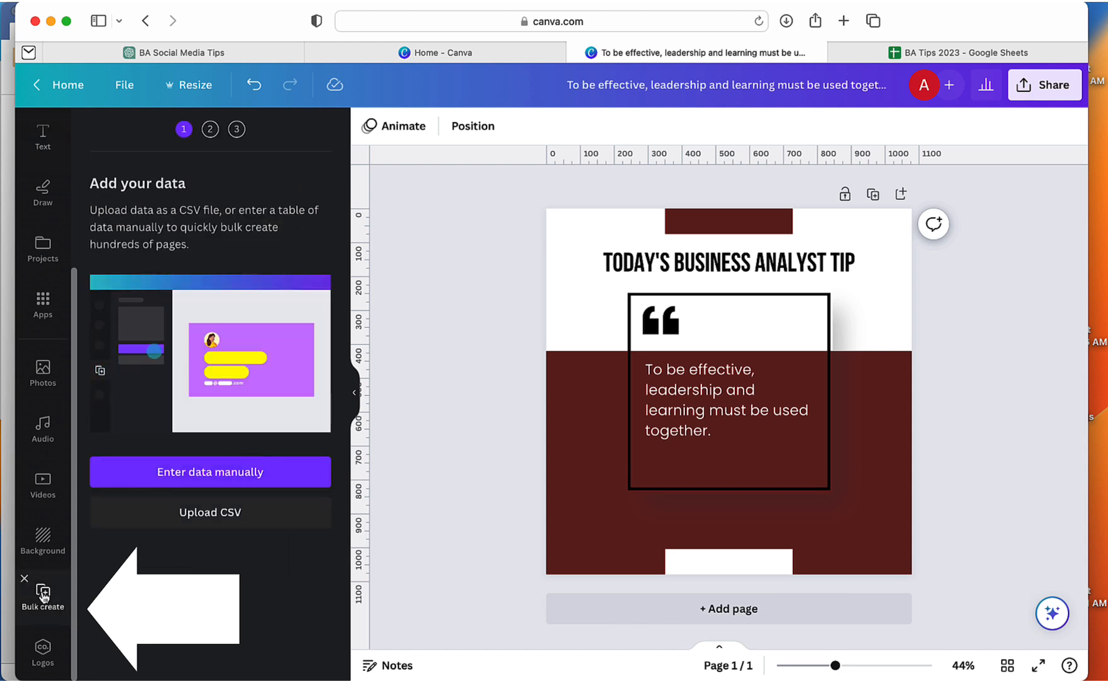
{"action": "left_click", "coordinate": [206, 513]}
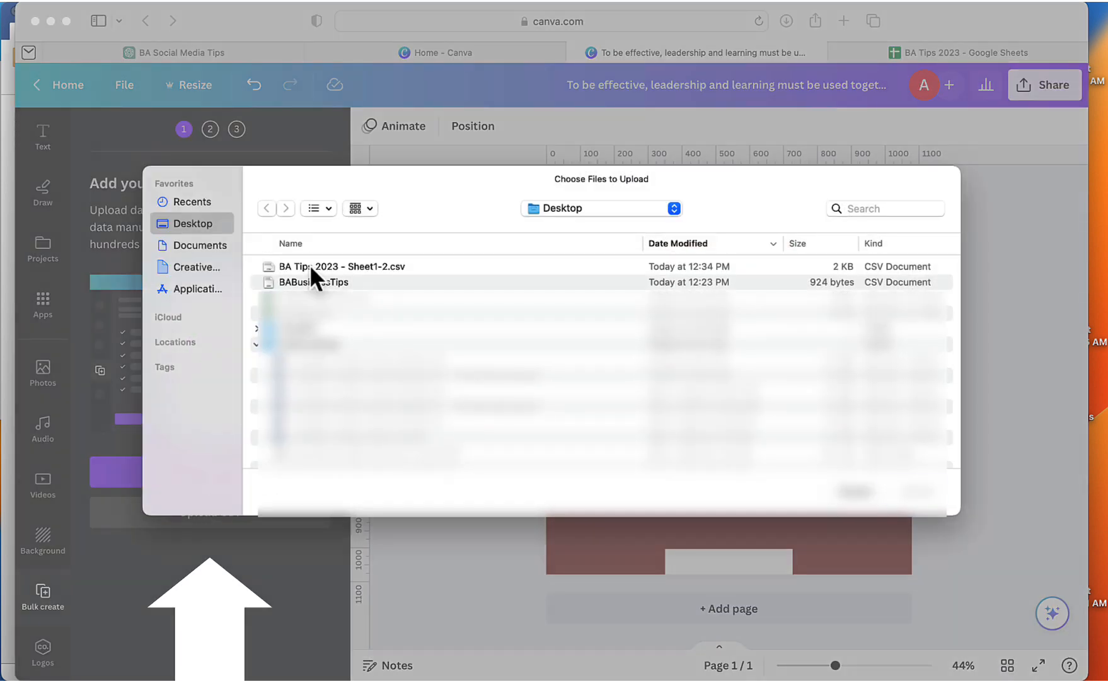
{"action": "left_click", "coordinate": [309, 265]}
{"action": "left_click", "coordinate": [922, 493]}
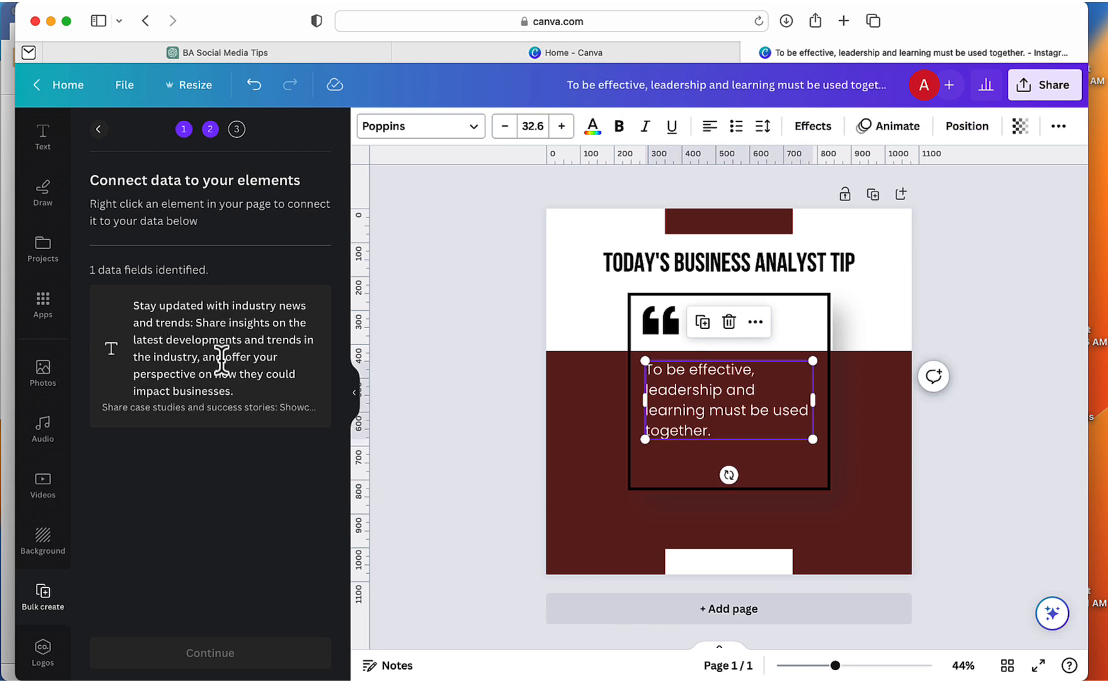
- Connect the quote text to the "Stay updated with industry news and trends" data field and reduce its font size to 25.6
{"action": "left_click", "coordinate": [755, 324]}
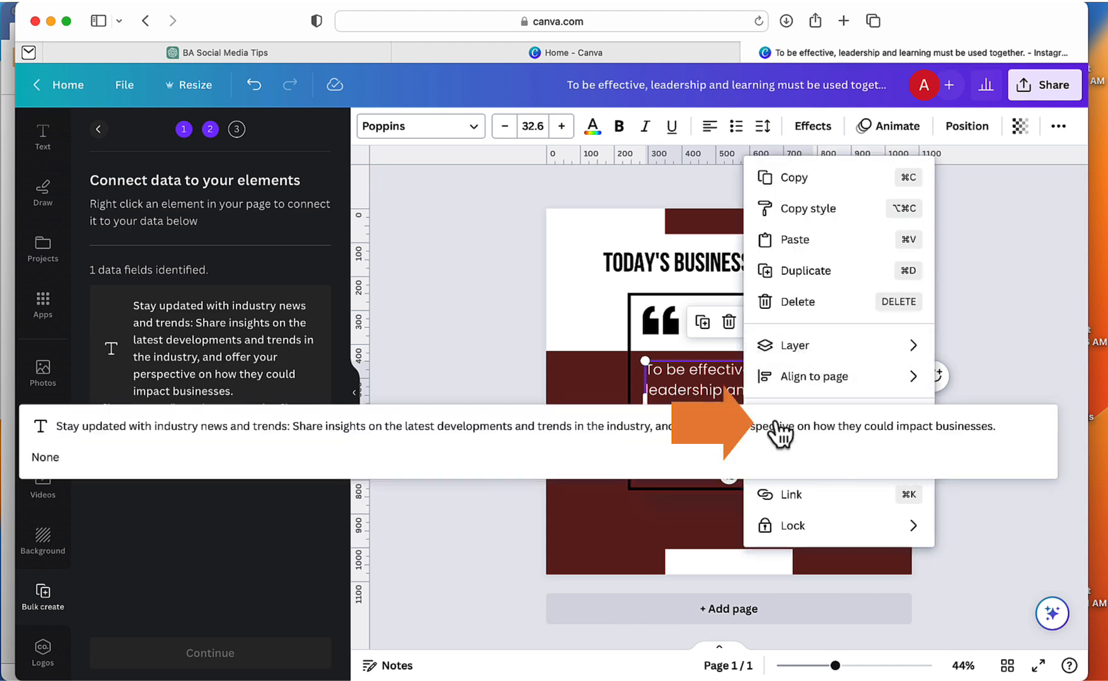
{"action": "left_click", "coordinate": [780, 429]}
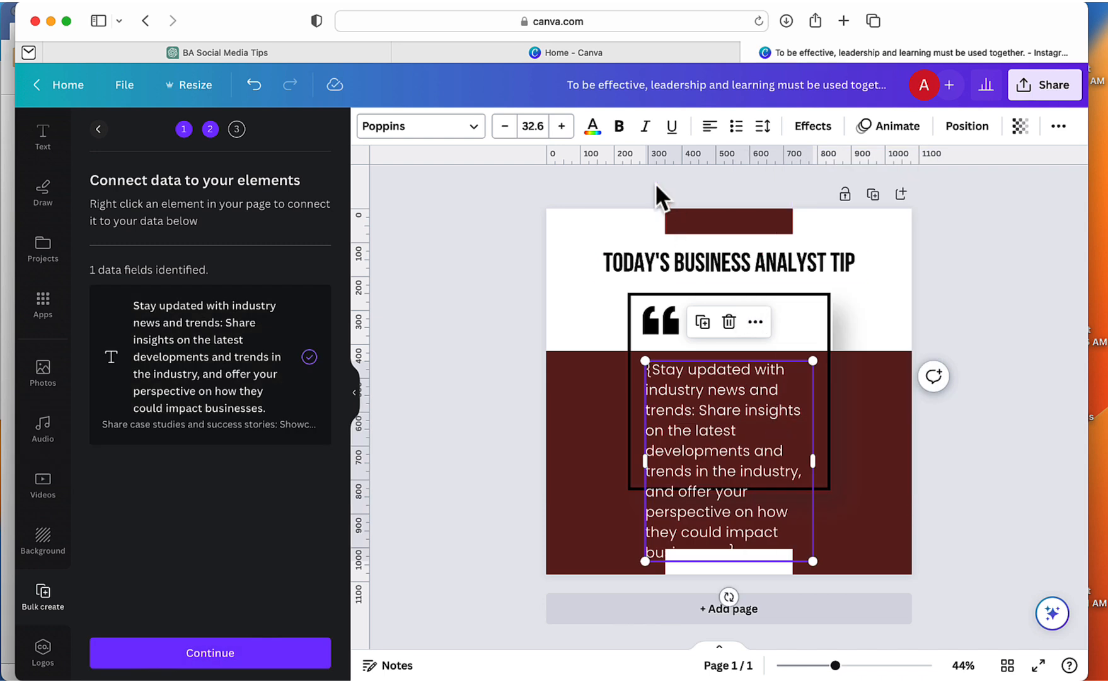
{"action": "left_click", "coordinate": [506, 128]}
{"action": "left_click", "coordinate": [506, 127]}
{"action": "left_click", "coordinate": [506, 128]}
{"action": "left_click", "coordinate": [506, 128]}
{"action": "left_click", "coordinate": [506, 128]}
{"action": "left_click", "coordinate": [506, 128]}
{"action": "left_click", "coordinate": [506, 128]}
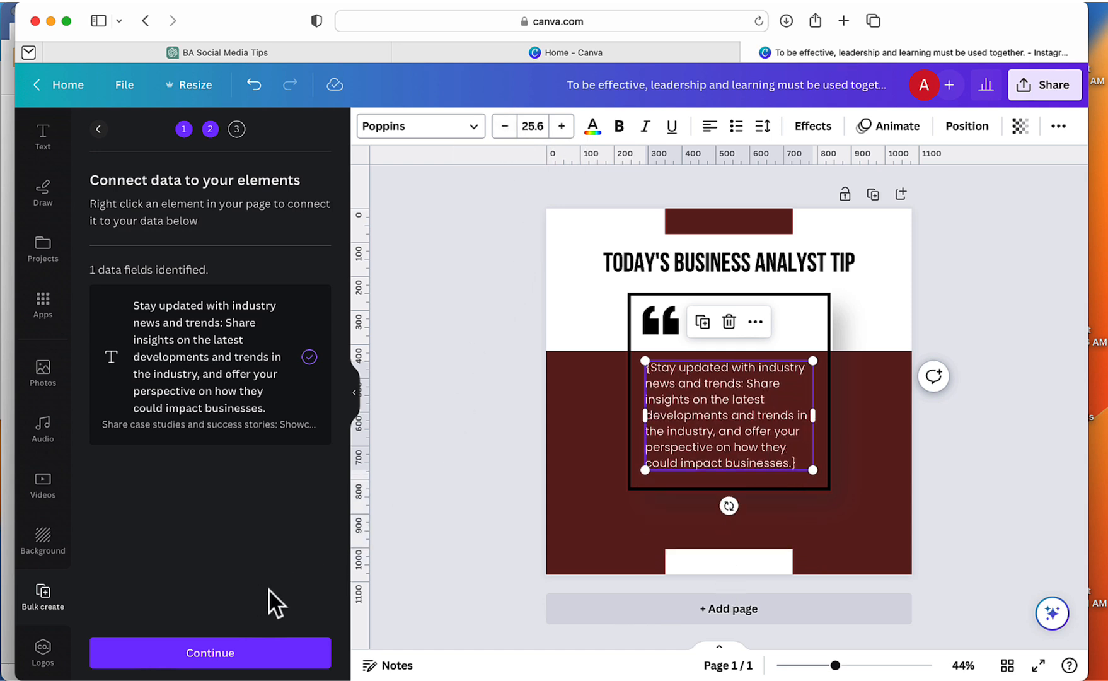
- Generate 9 pages from all the selected tips and look through the pages of the bulk-created design
{"action": "left_click", "coordinate": [207, 656]}
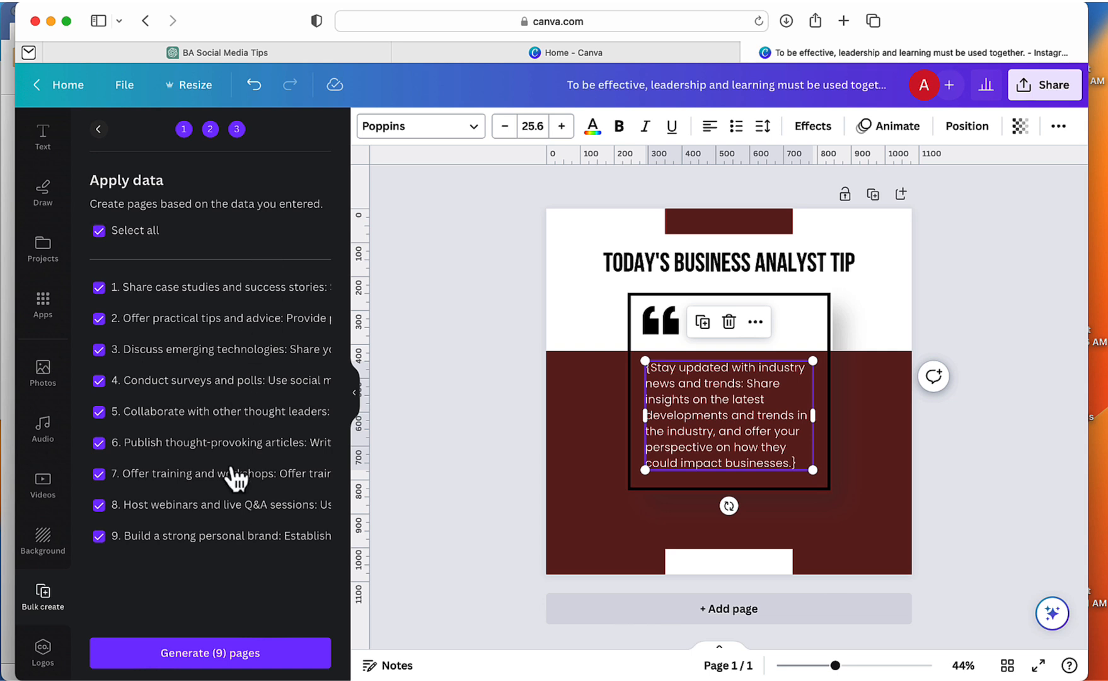
{"action": "left_click", "coordinate": [206, 659]}
{"action": "left_click", "coordinate": [742, 20]}
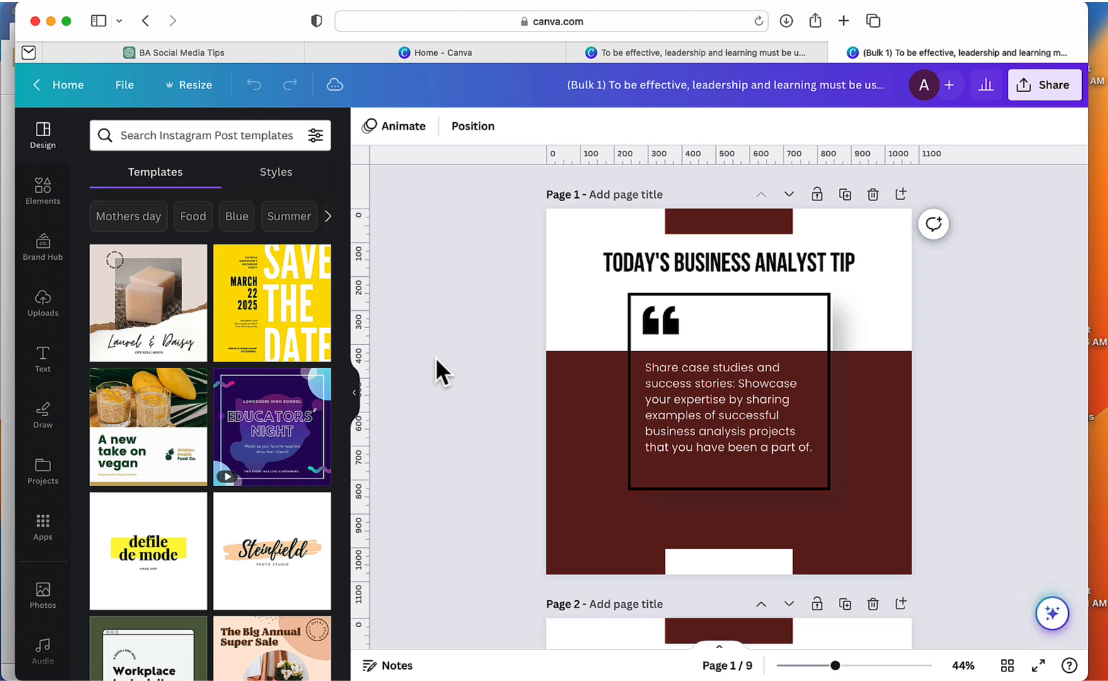
{"action": "scroll", "coordinate": [440, 372], "scroll_direction": "down", "scroll_amount": 1}
{"action": "scroll", "coordinate": [441, 374], "scroll_direction": "down", "scroll_amount": 10}
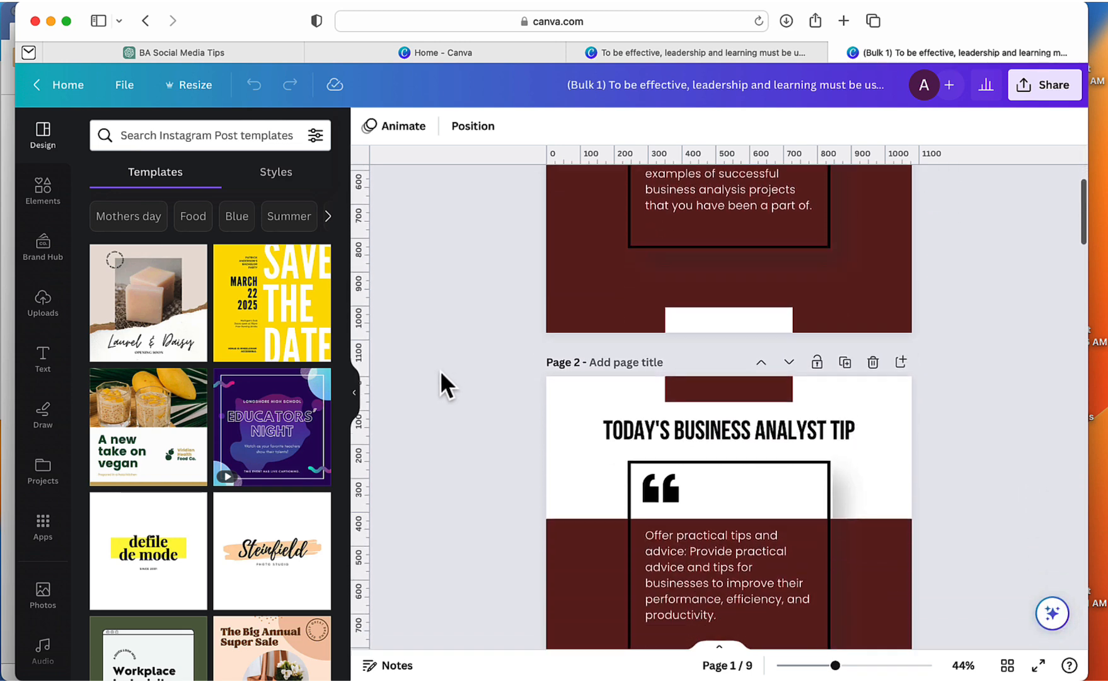
{"action": "scroll", "coordinate": [441, 374], "scroll_direction": "down", "scroll_amount": 10}
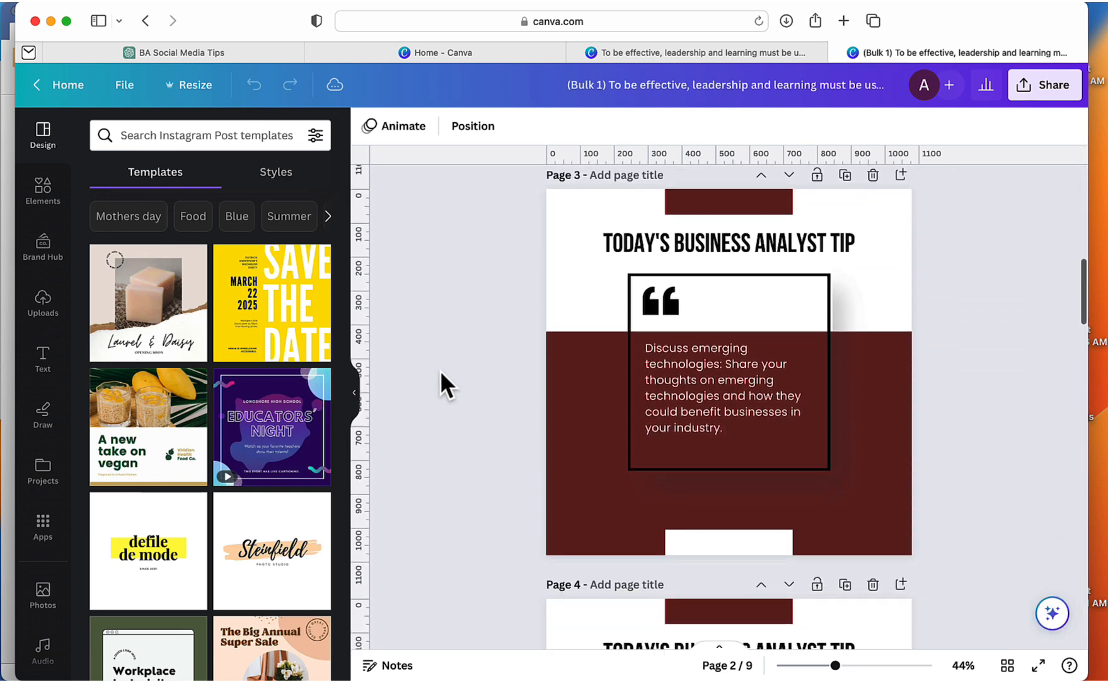
- Review the remaining bulk-created pages and download all 9 pages as JPG images
{"action": "scroll", "coordinate": [440, 376], "scroll_direction": "down", "scroll_amount": 10}
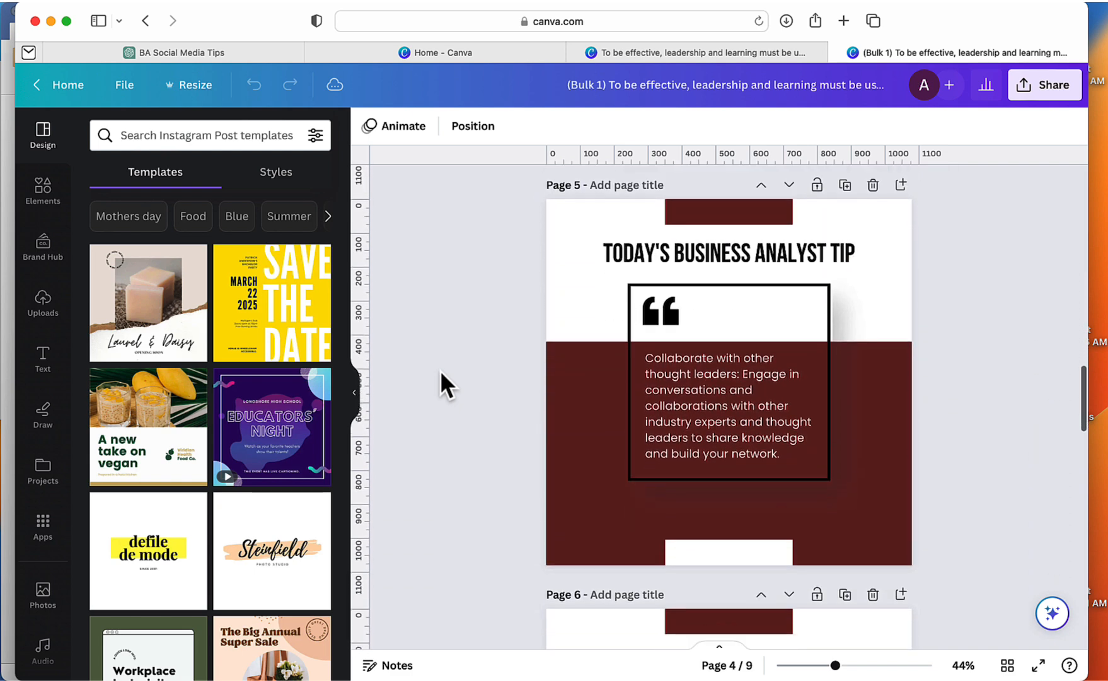
{"action": "scroll", "coordinate": [440, 370], "scroll_direction": "down", "scroll_amount": 10}
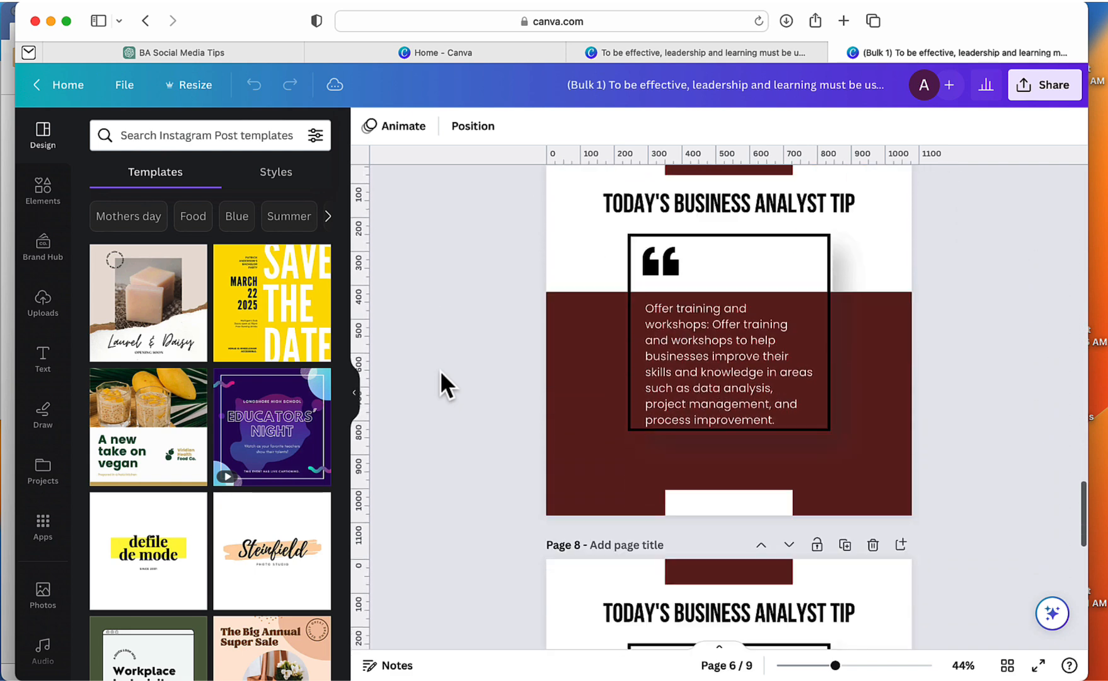
{"action": "scroll", "coordinate": [440, 370], "scroll_direction": "down", "scroll_amount": 3}
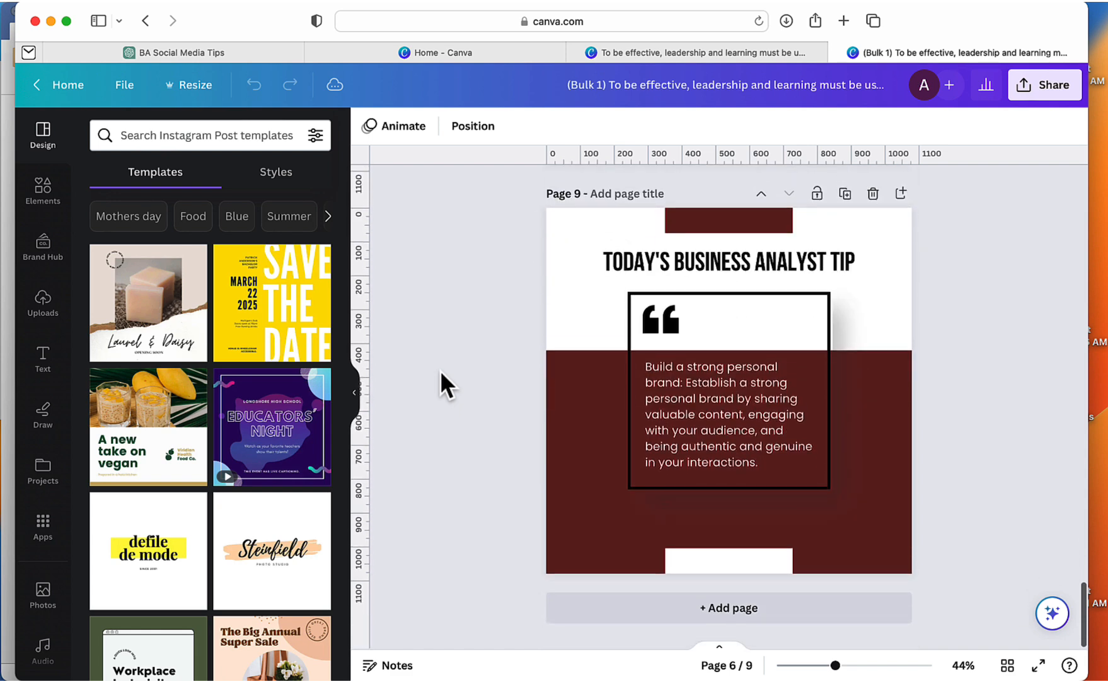
{"action": "left_click", "coordinate": [1043, 103]}
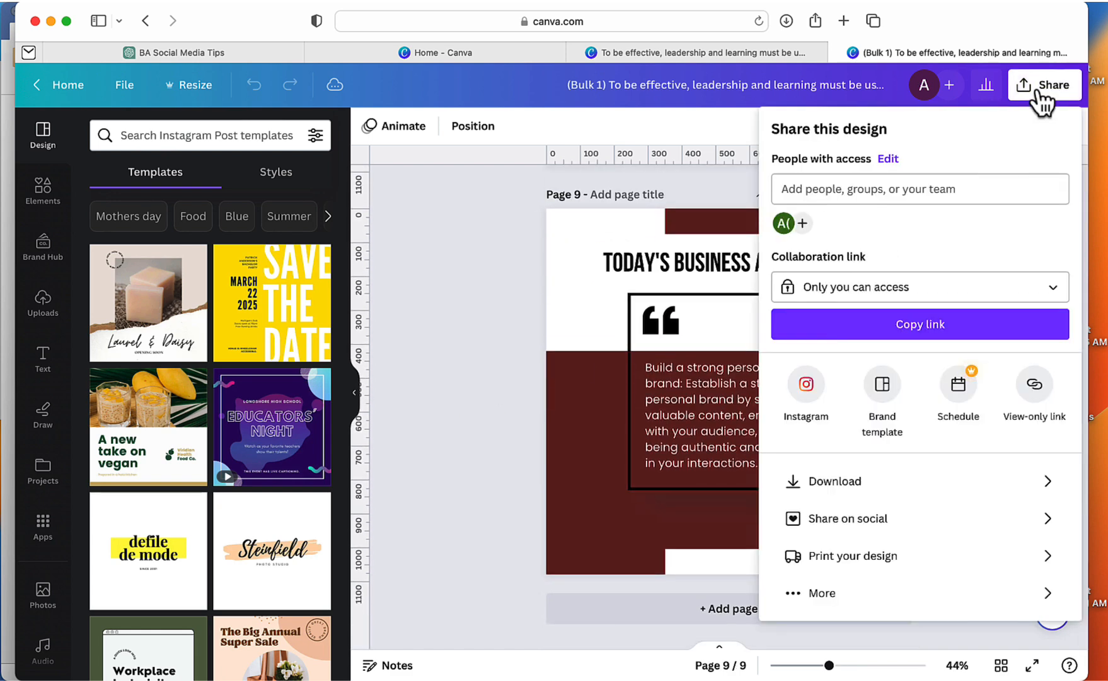
{"action": "left_click", "coordinate": [891, 485]}
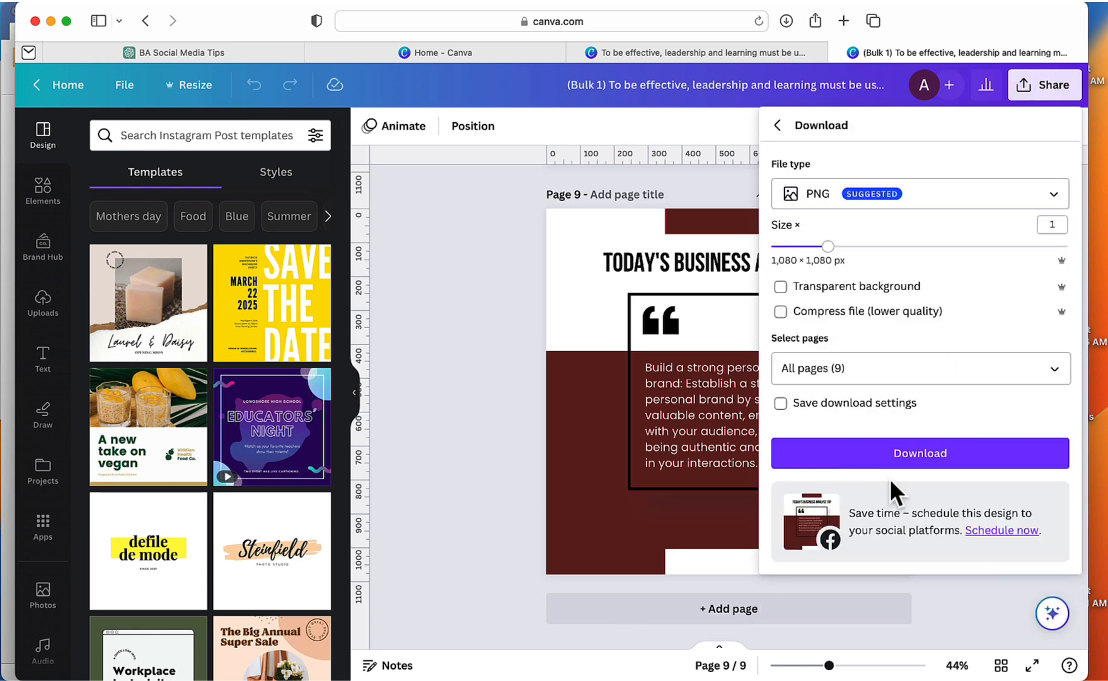
{"action": "left_click", "coordinate": [951, 208]}
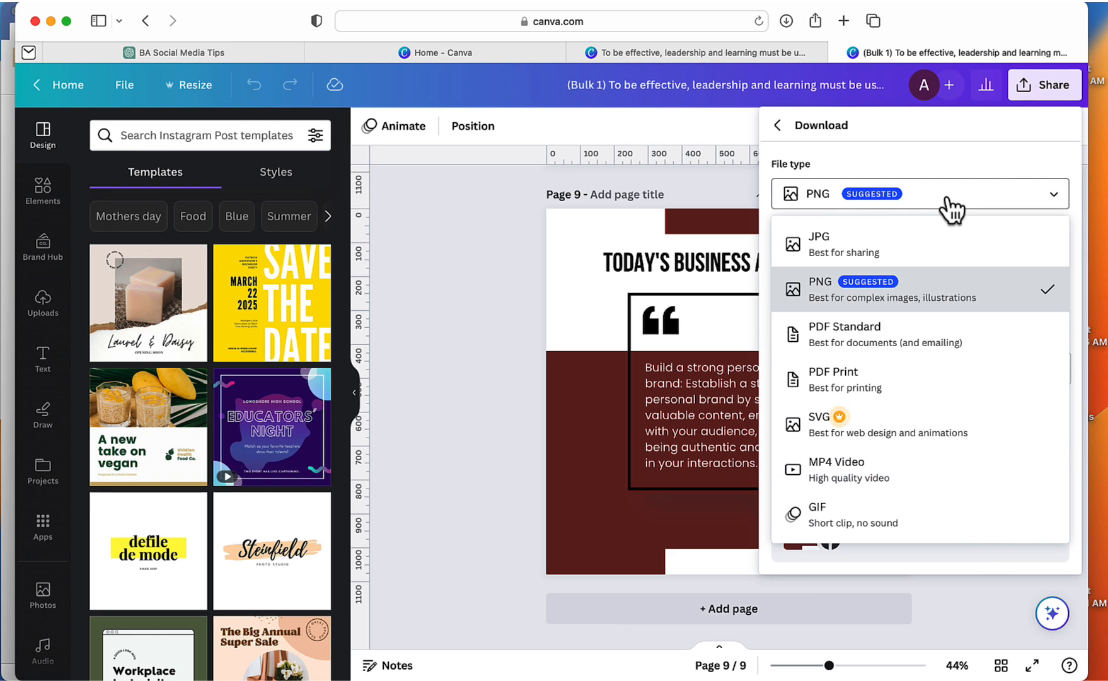
{"action": "left_click", "coordinate": [919, 252]}
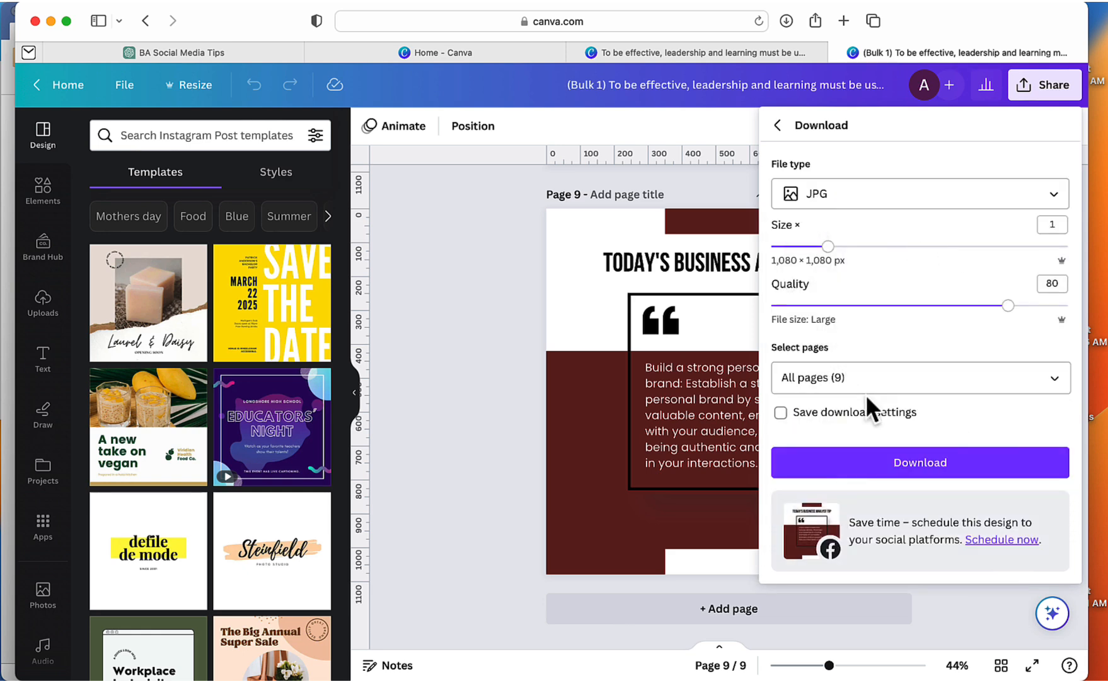
{"action": "left_click", "coordinate": [840, 463]}
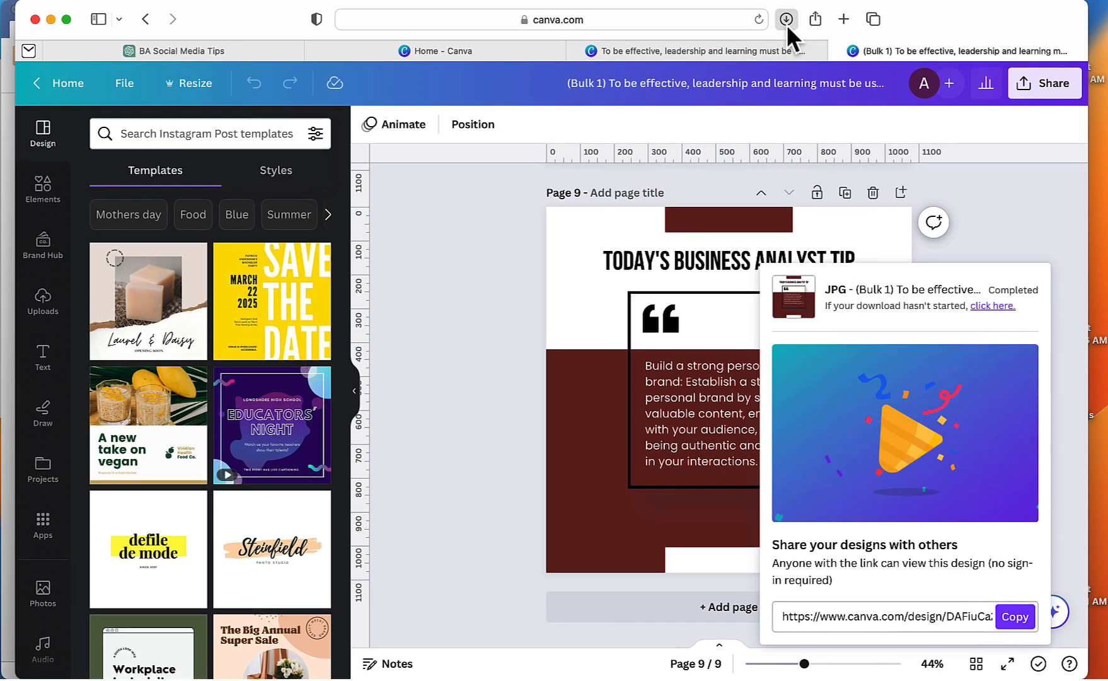
- Open the downloaded (Bulk 1) folder and preview 2.jpg to check the exported image
{"action": "left_click", "coordinate": [786, 22]}
{"action": "double_click", "coordinate": [633, 89]}
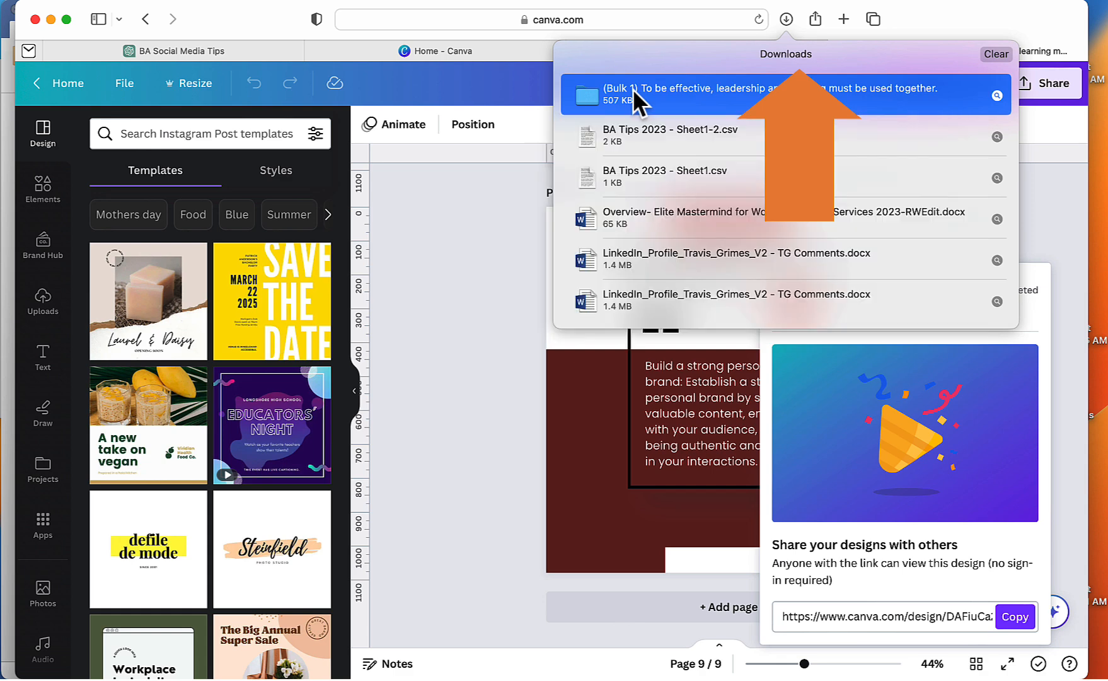
{"action": "left_click", "coordinate": [257, 167]}
{"action": "double_click", "coordinate": [257, 168]}
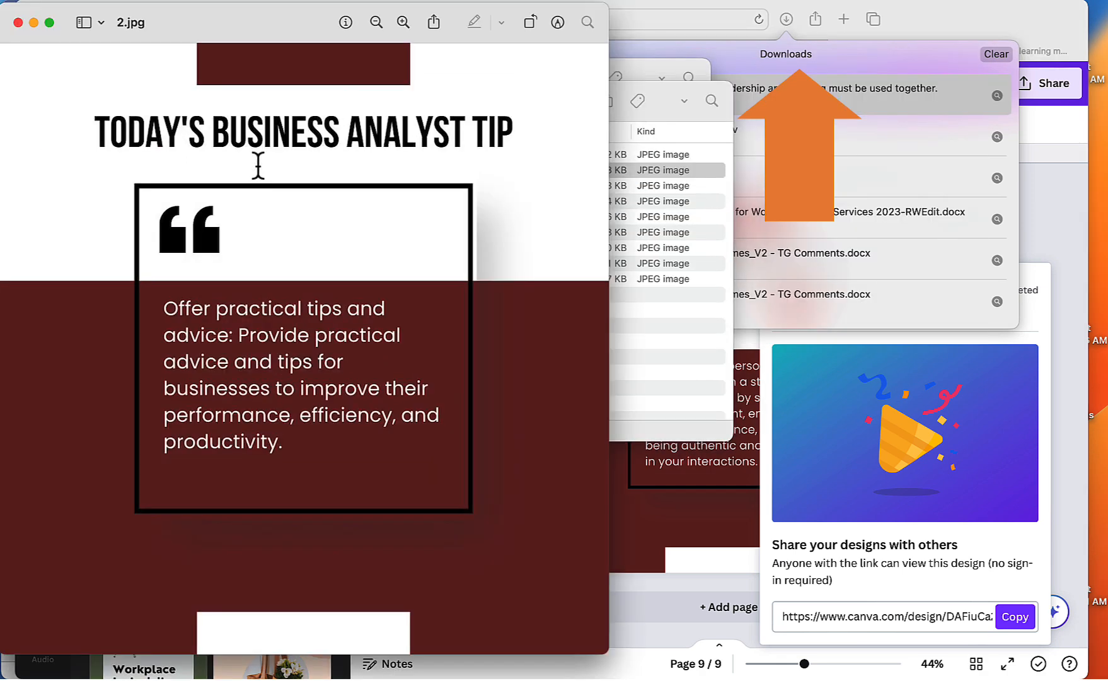
{"action": "left_click", "coordinate": [18, 22]}
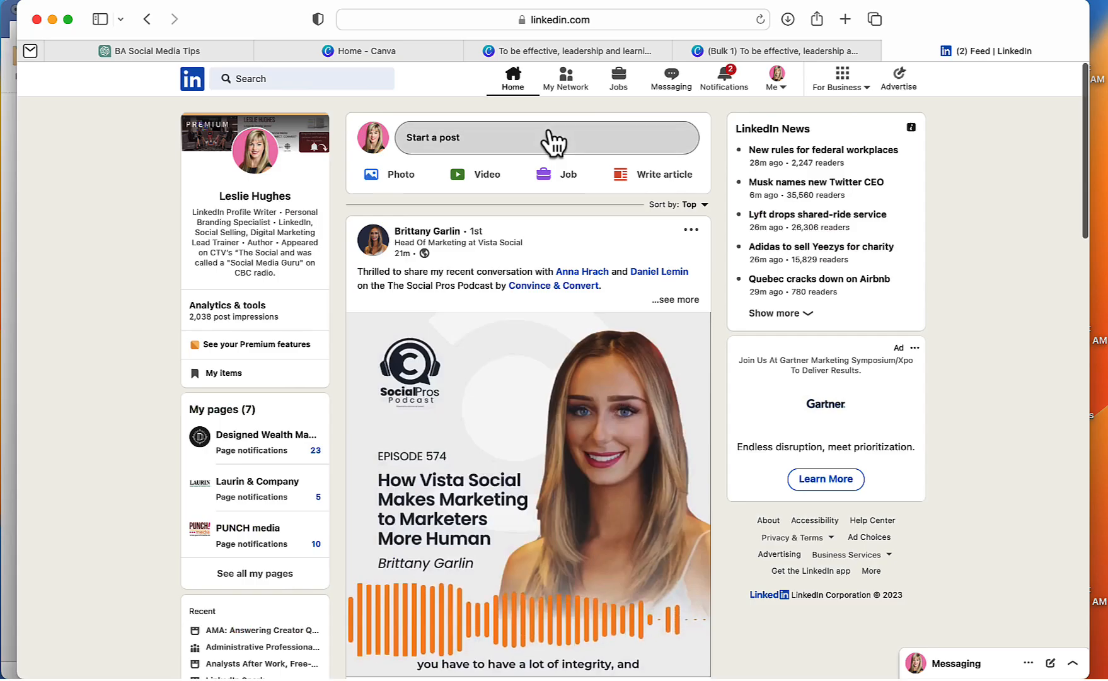
- Start a new LinkedIn post and copy the tip text from 1.jpg in the downloaded (Bulk 1) folder
{"action": "left_click", "coordinate": [547, 138]}
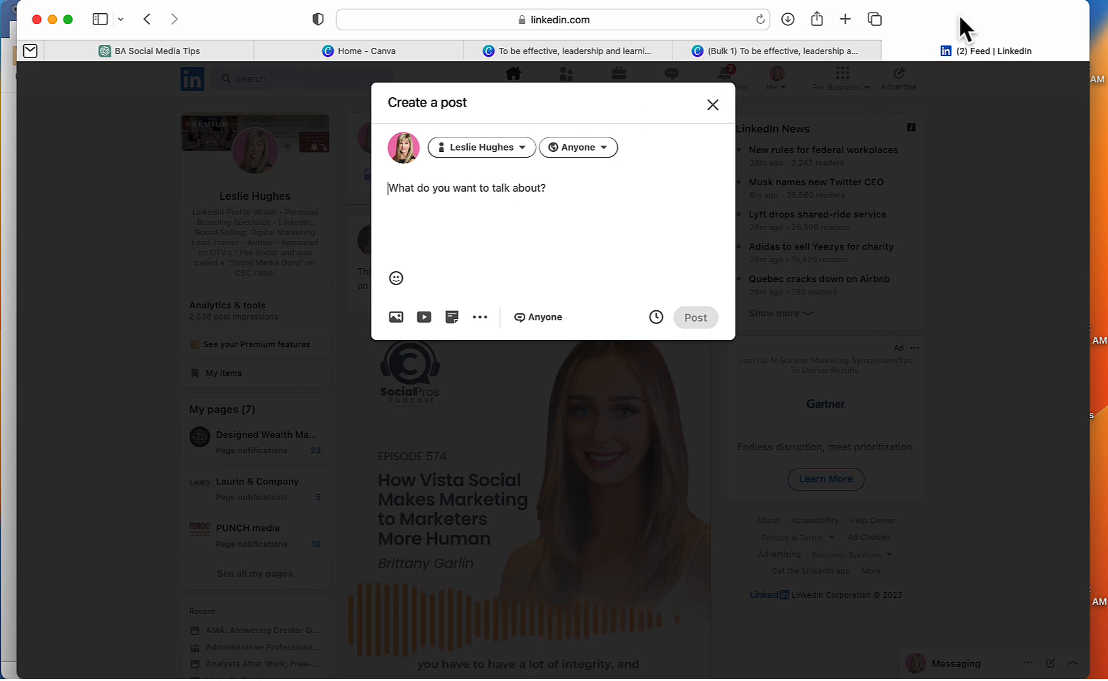
{"action": "left_click_drag", "start_coordinate": [961, 27], "coordinate": [962, 49]}
{"action": "left_click", "coordinate": [914, 22]}
{"action": "double_click", "coordinate": [914, 22]}
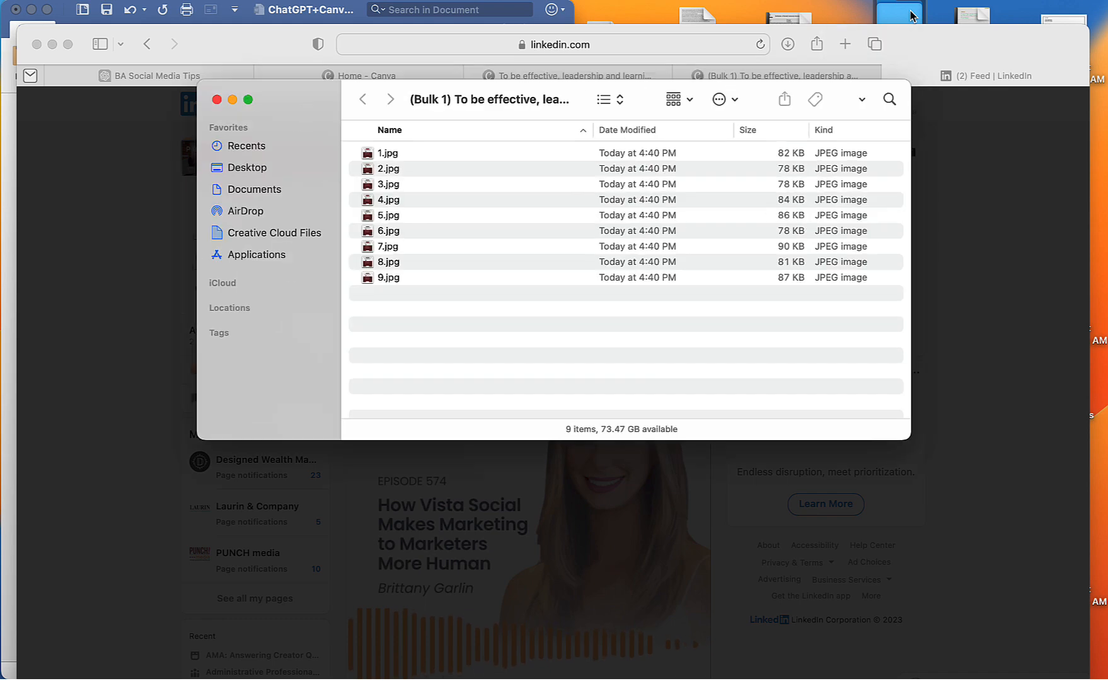
{"action": "double_click", "coordinate": [391, 153]}
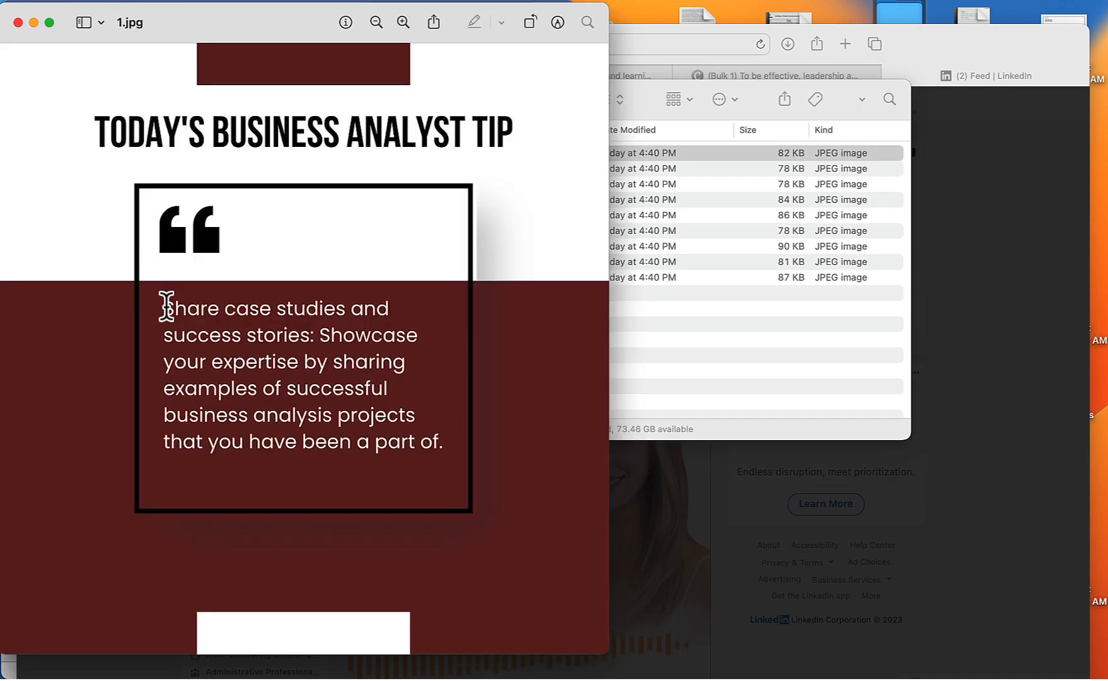
{"action": "left_click_drag", "start_coordinate": [168, 306], "coordinate": [440, 435]}
{"action": "key", "text": "super+c"}
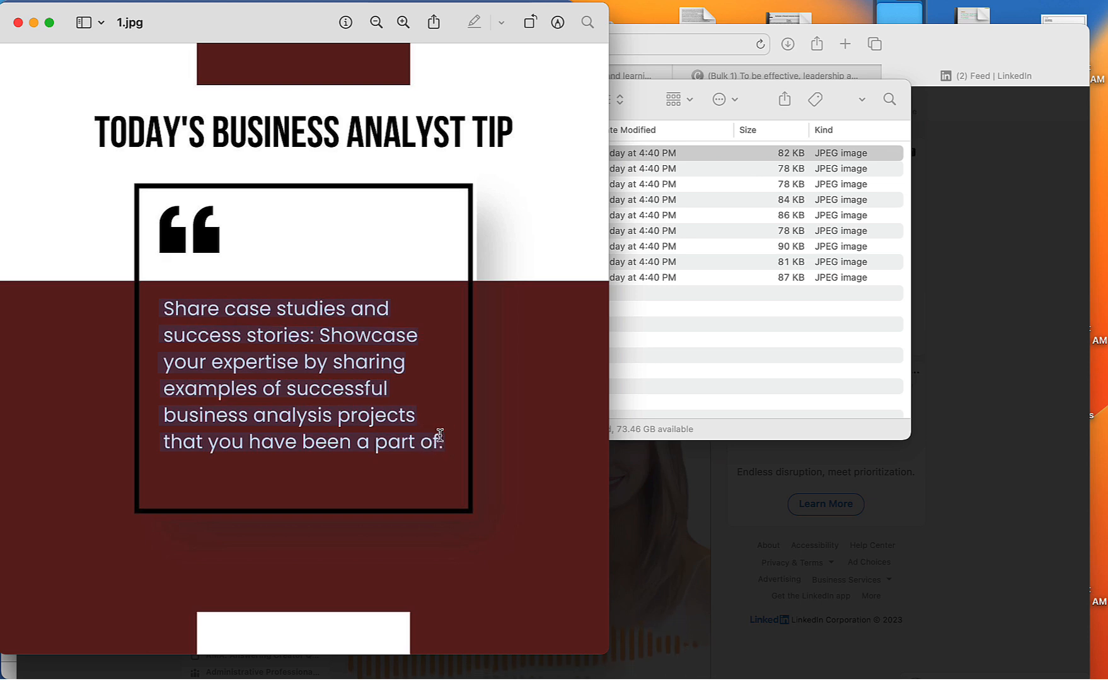
{"action": "left_click", "coordinate": [19, 23]}
{"action": "left_click", "coordinate": [217, 99]}
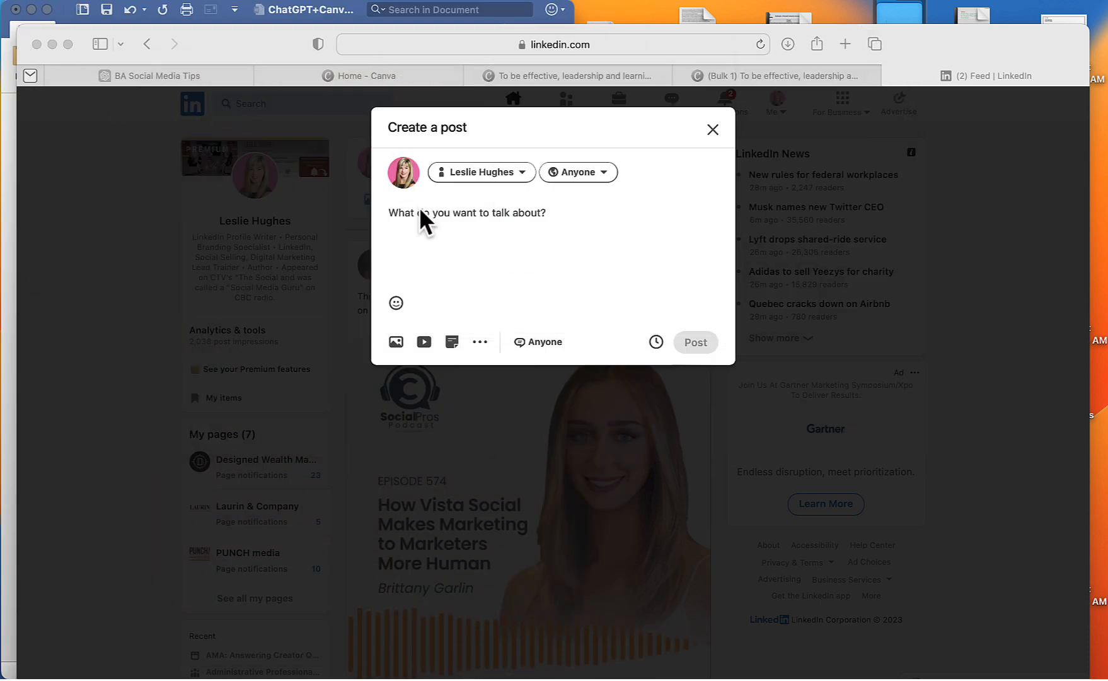
- Paste the tip into the post, headed "Today's Business Analyst tip:" and followed by "I've enjoyed working on (Project) where I learned....."
{"action": "left_click", "coordinate": [417, 235]}
{"action": "key", "text": "super+v"}
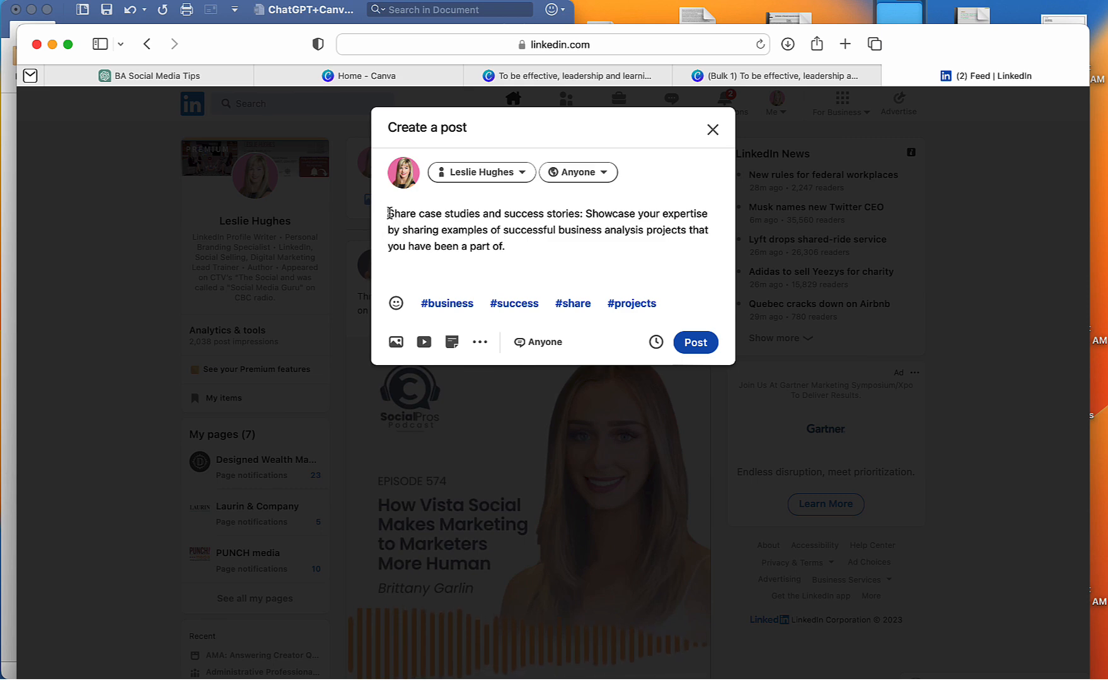
{"action": "key", "text": "Return"}
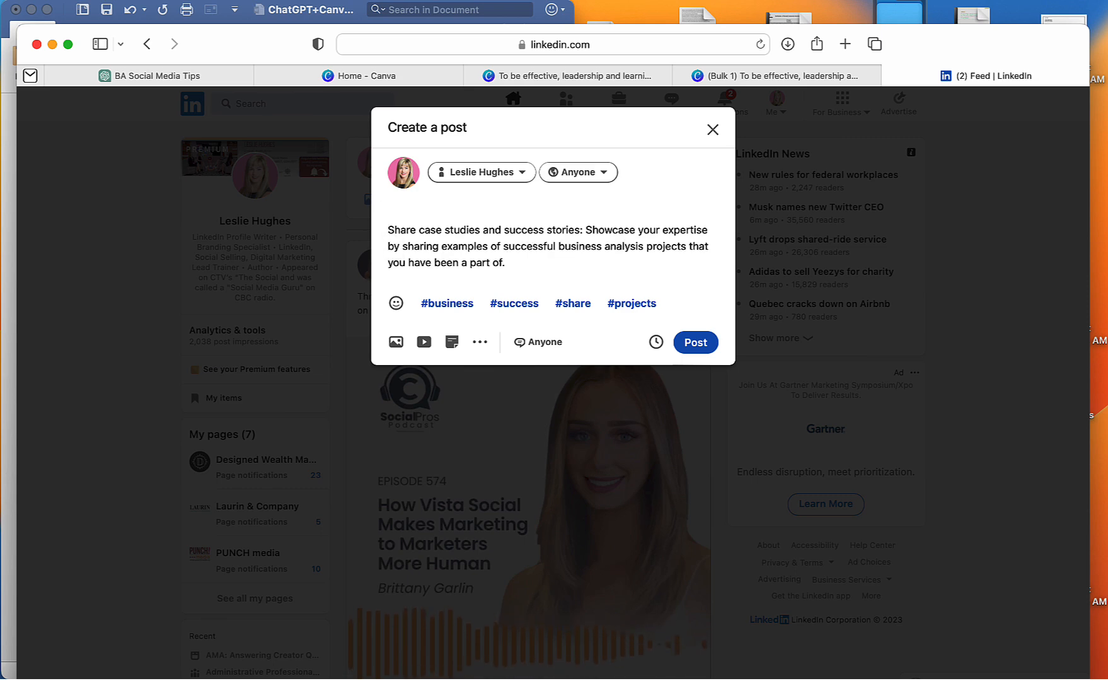
{"action": "type", "text": "Today's Business Analyst t"}
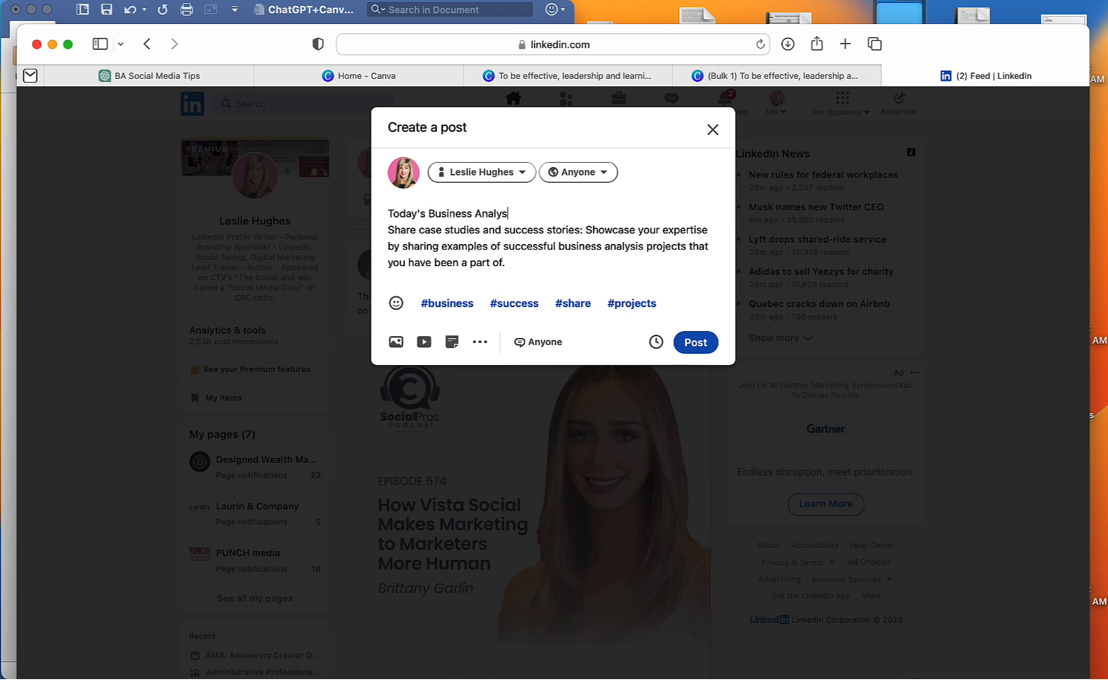
{"action": "type", "text": "ip:"}
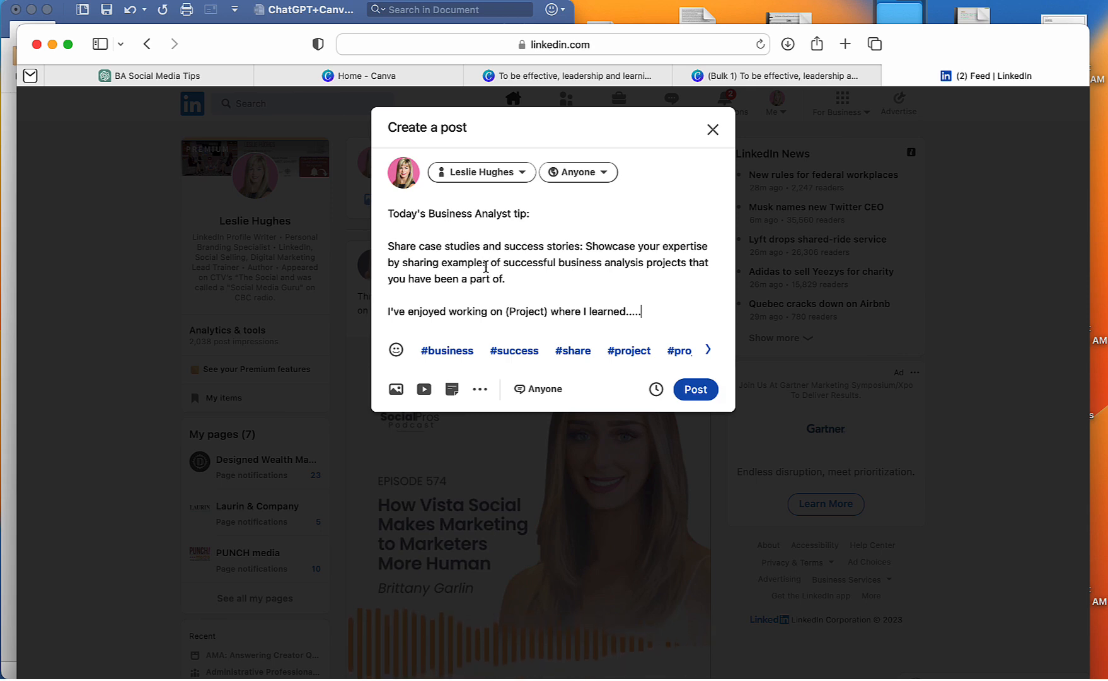
{"action": "left_click_drag", "start_coordinate": [428, 312], "coordinate": [616, 313]}
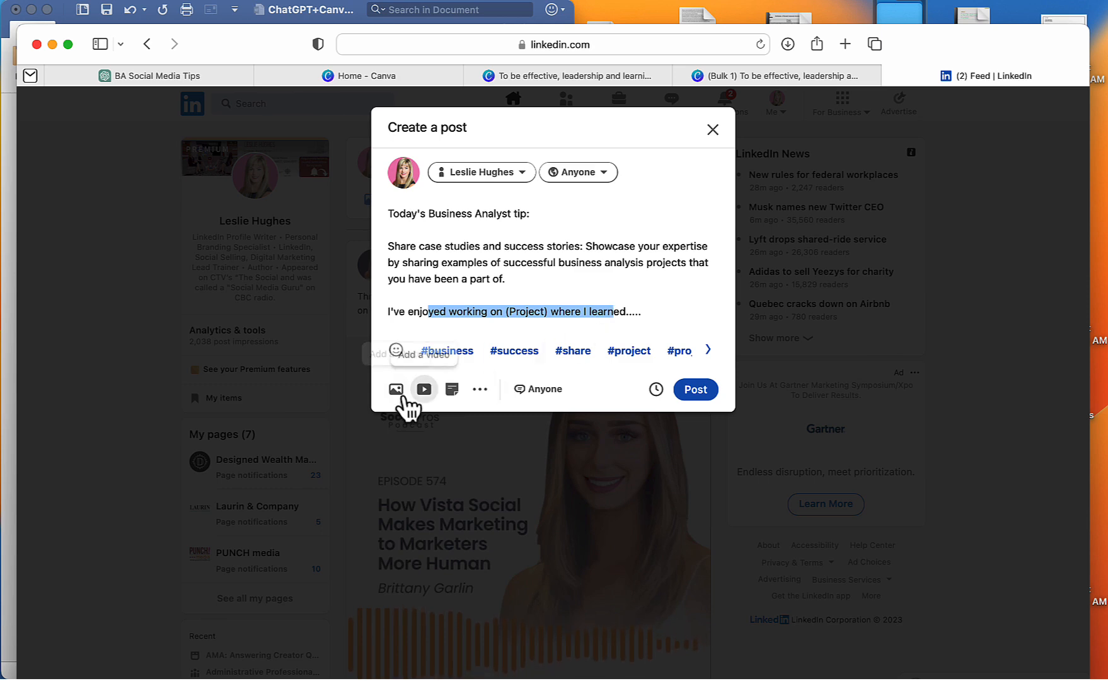
- Attach 1.jpg from the (Bulk 1) folder on the Desktop as the post's photo
{"action": "left_click", "coordinate": [395, 388]}
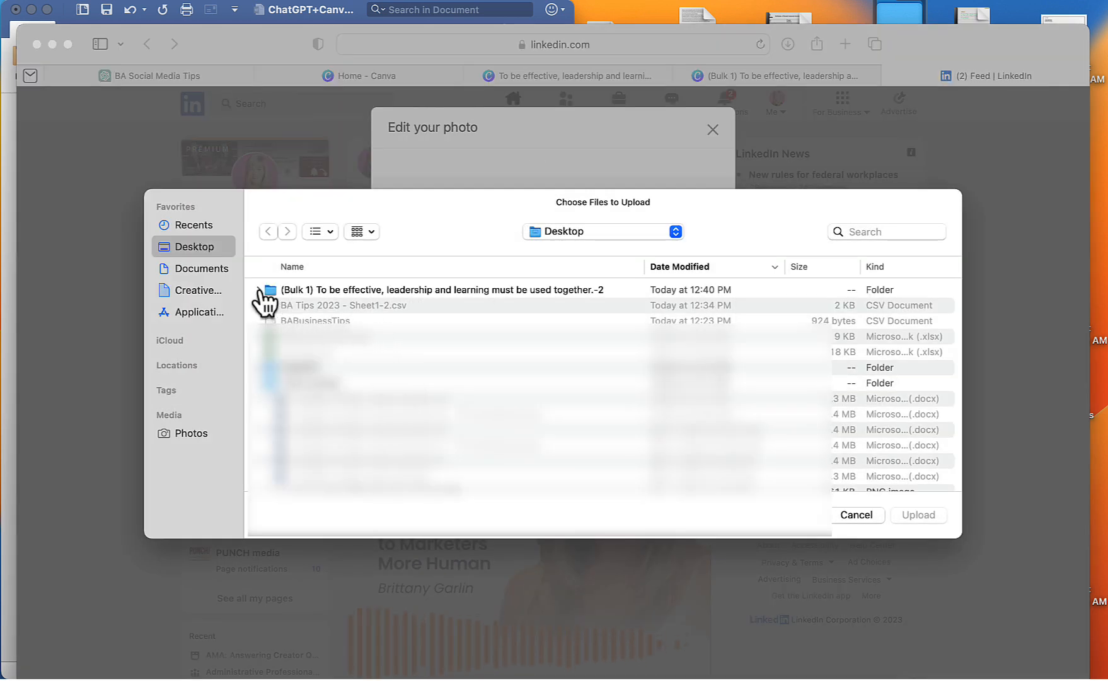
{"action": "left_click", "coordinate": [258, 290]}
{"action": "left_click", "coordinate": [296, 306]}
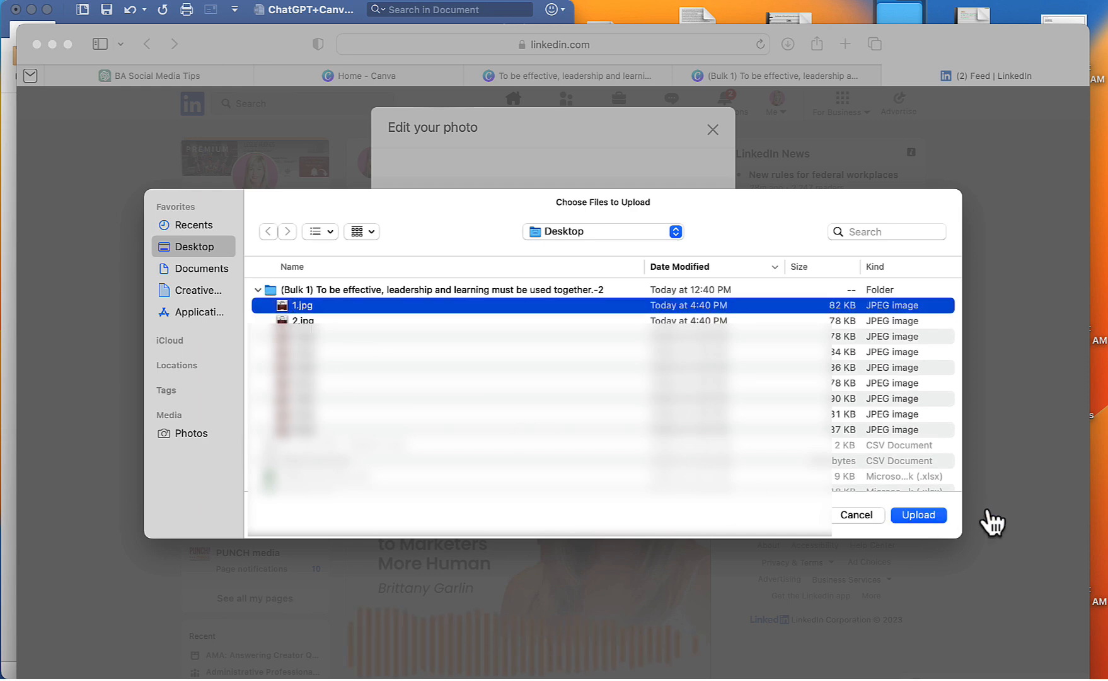
{"action": "left_click", "coordinate": [918, 514]}
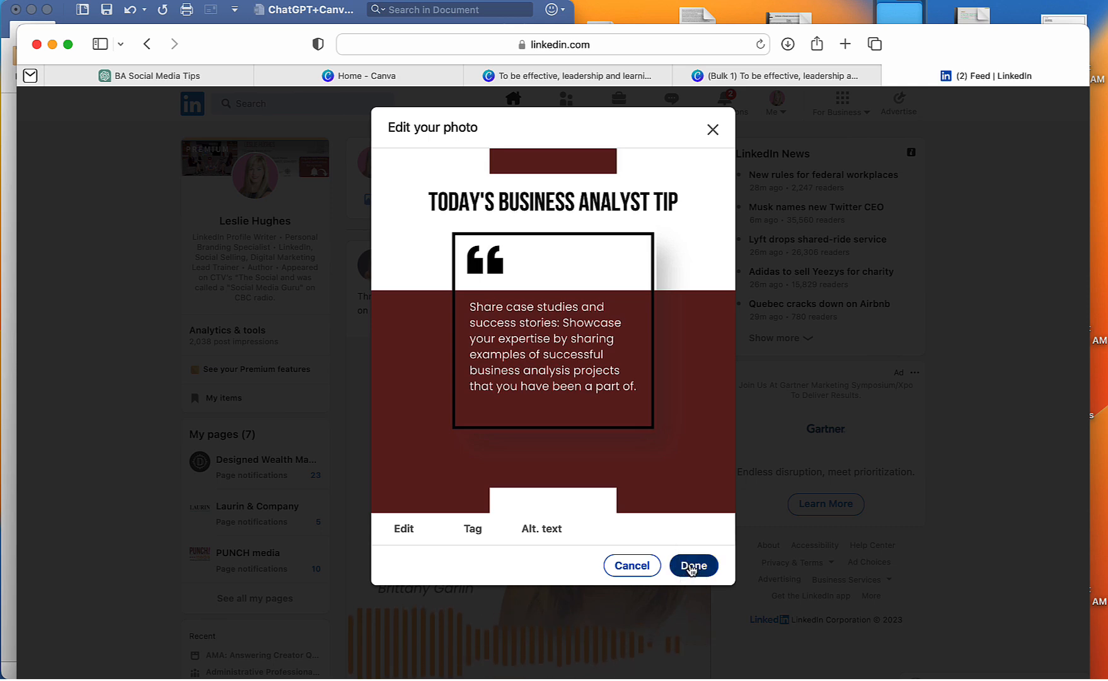
{"action": "left_click", "coordinate": [691, 567]}
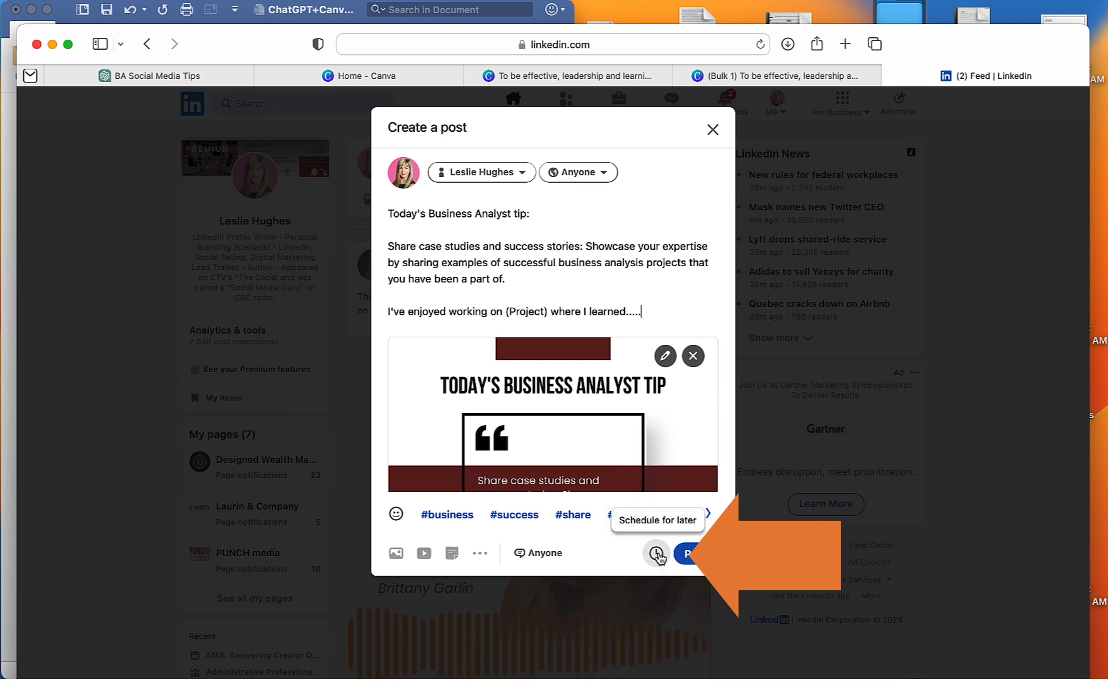
- Open the scheduling options for the LinkedIn post and look at its date setting
{"action": "left_click", "coordinate": [657, 554]}
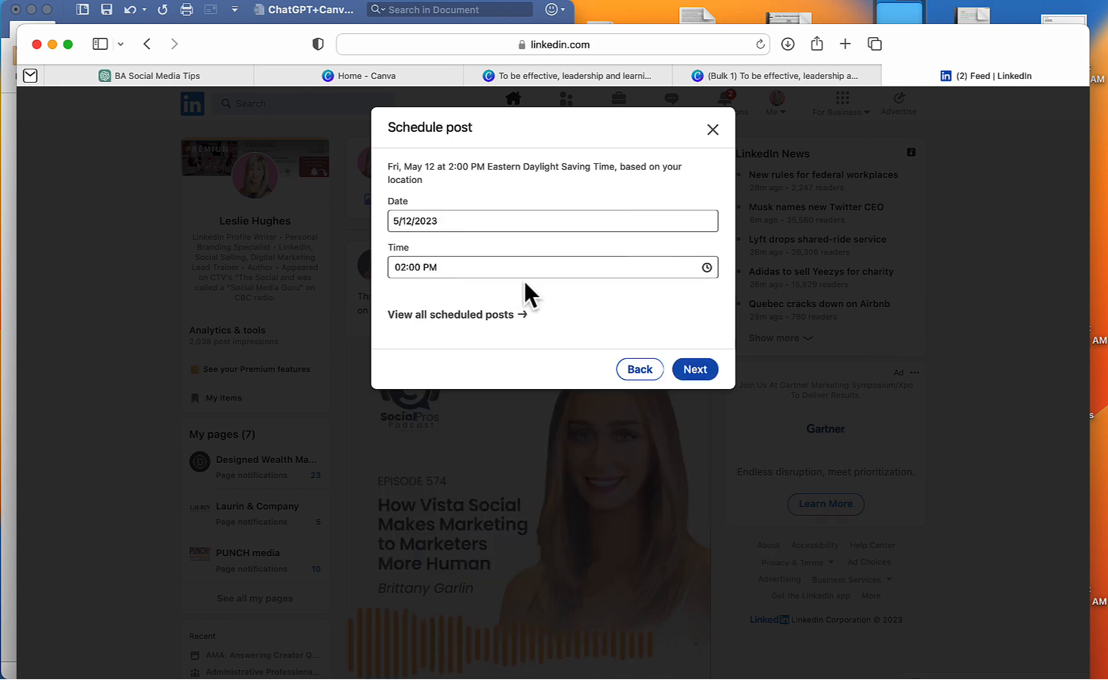
{"action": "left_click", "coordinate": [505, 216]}
{"action": "left_click", "coordinate": [593, 204]}
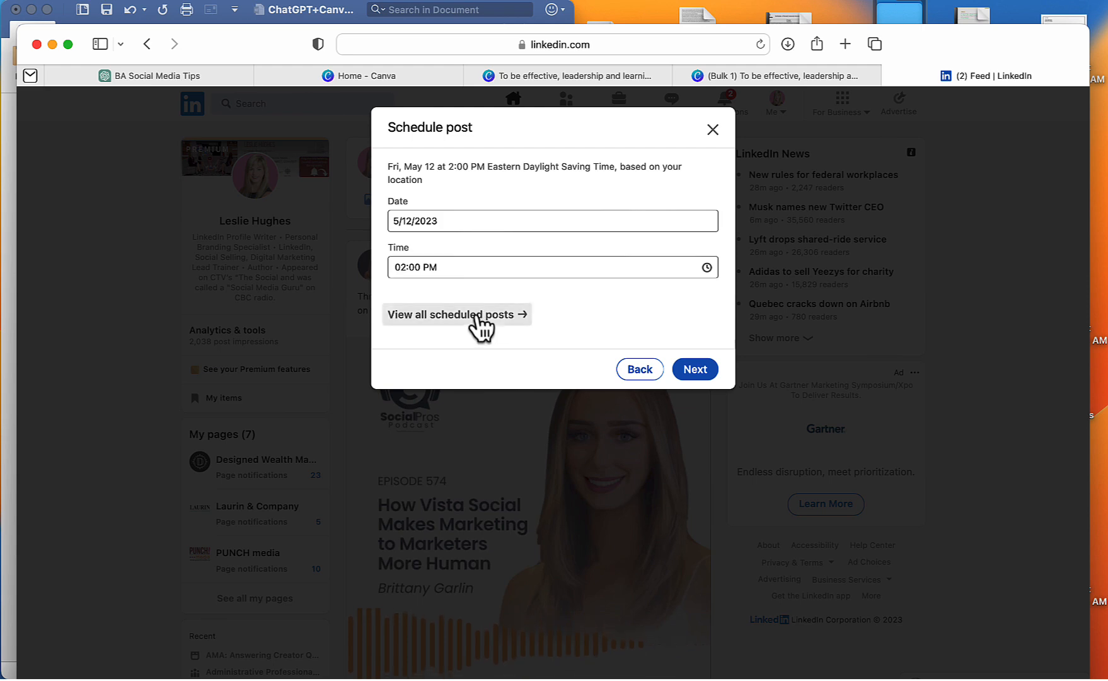